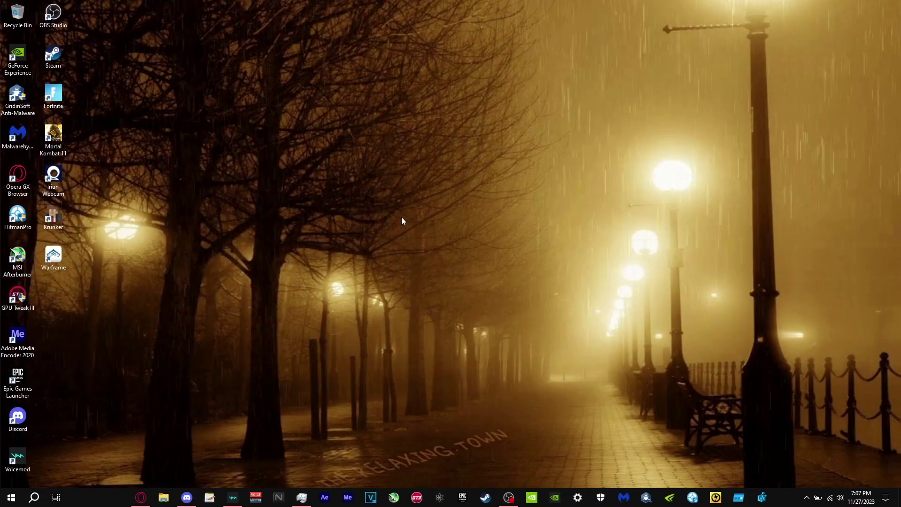
# - Find and open the NVIDIA Control Panel through Windows search
pyautogui.click(33, 497)
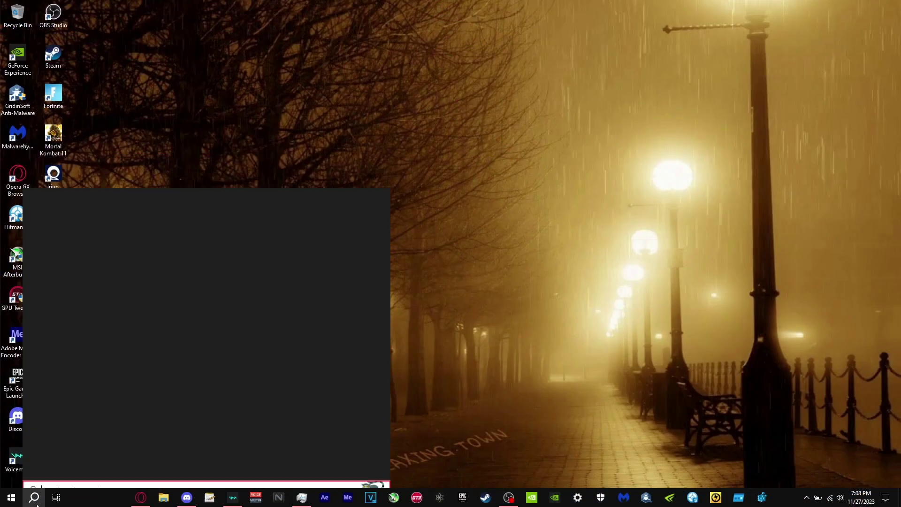
pyautogui.write('nvisdi')
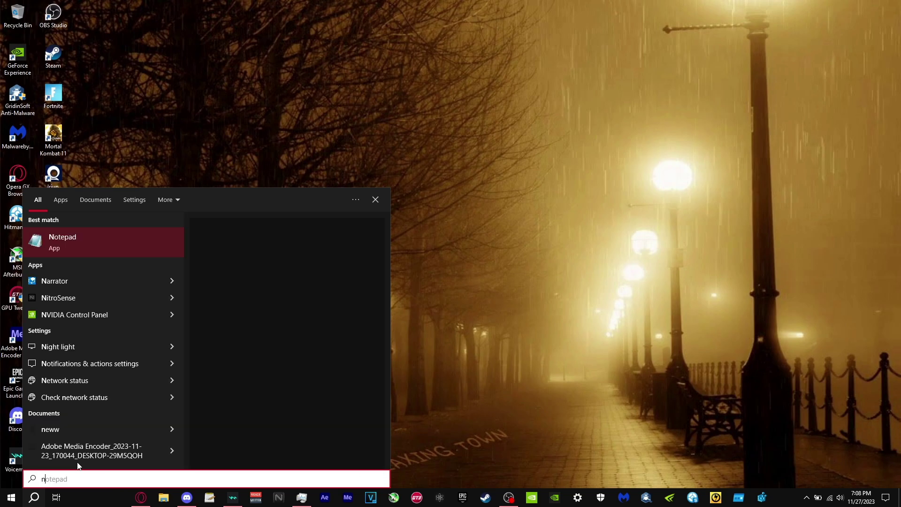
pyautogui.press('BackSpace')
pyautogui.press('BackSpace')
pyautogui.press('BackSpace')
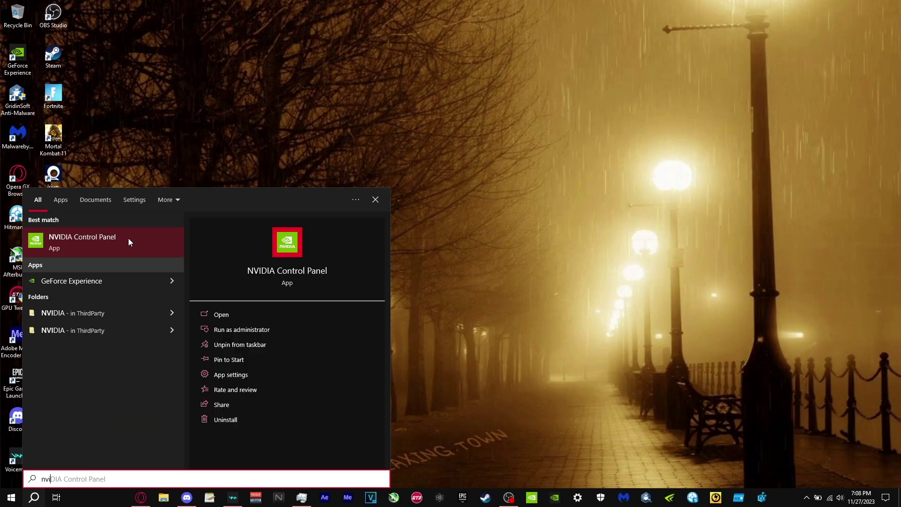
pyautogui.click(78, 238)
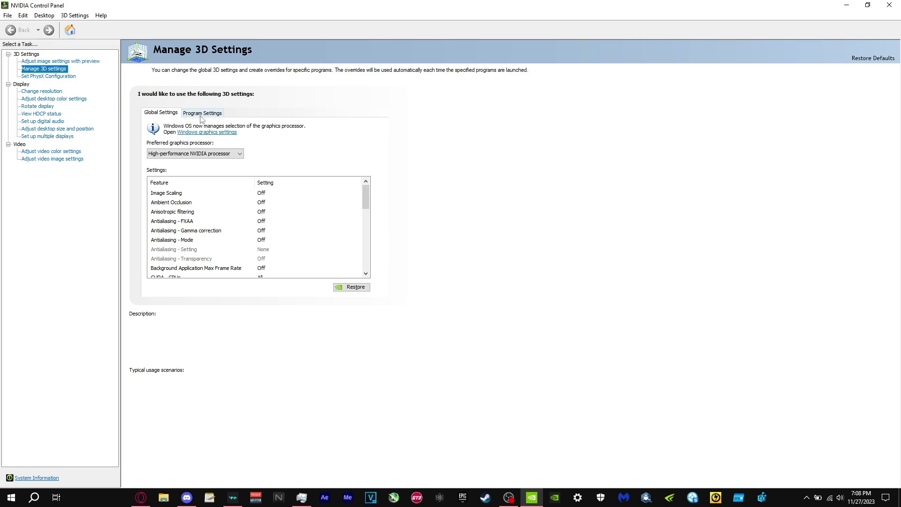
# - Check the preferred graphics processor choices in the global 3D settings
pyautogui.click(169, 154)
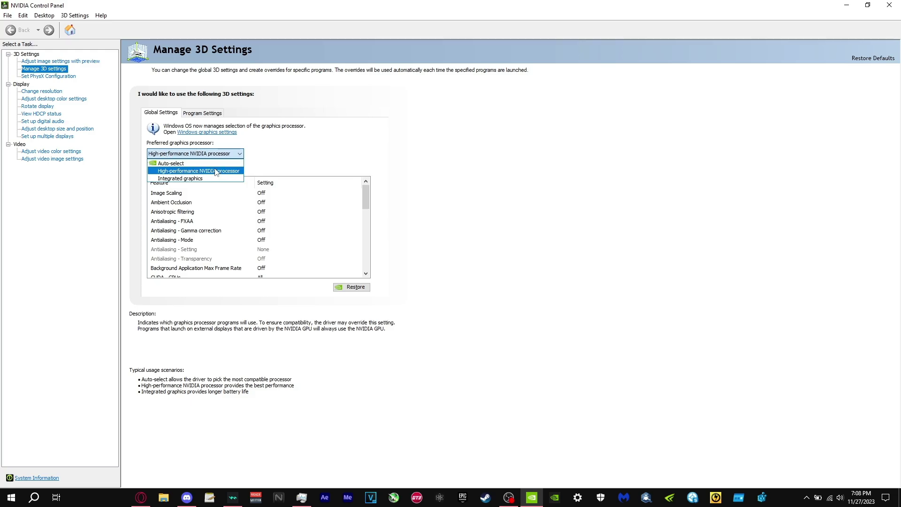
pyautogui.click(293, 165)
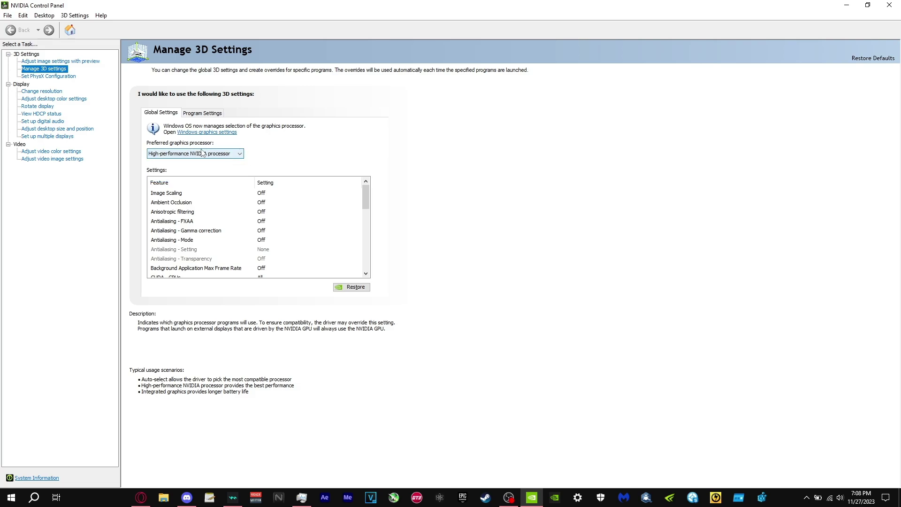
# - Open the per-program 3D settings and look through the programs that can be added, without adding one
pyautogui.click(199, 115)
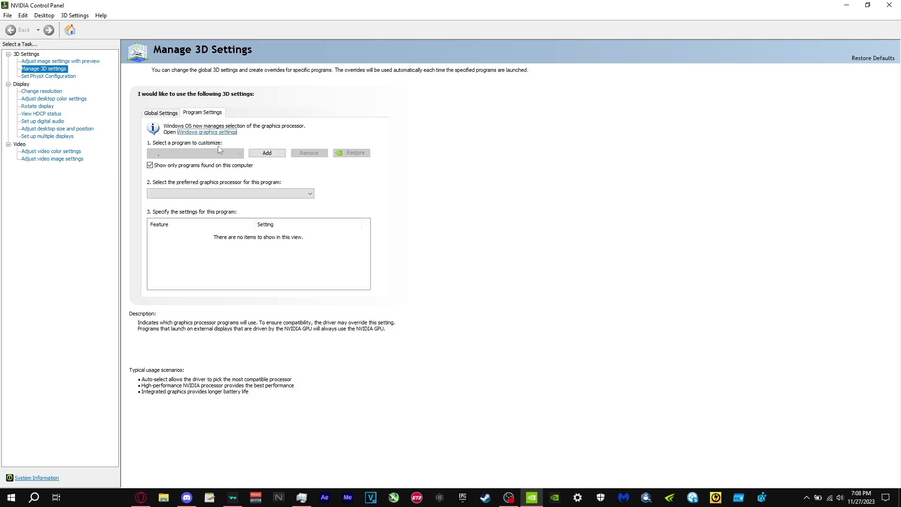
pyautogui.click(259, 154)
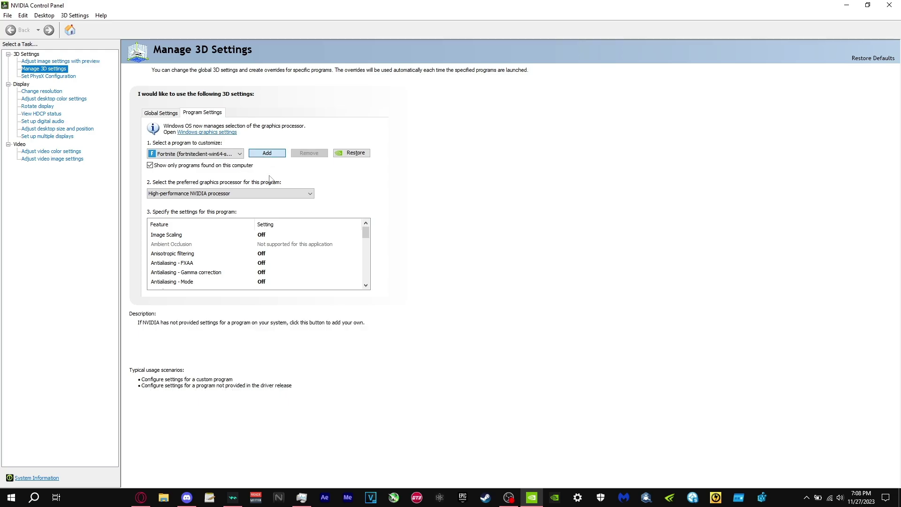
pyautogui.scroll(-1, 419, 197)
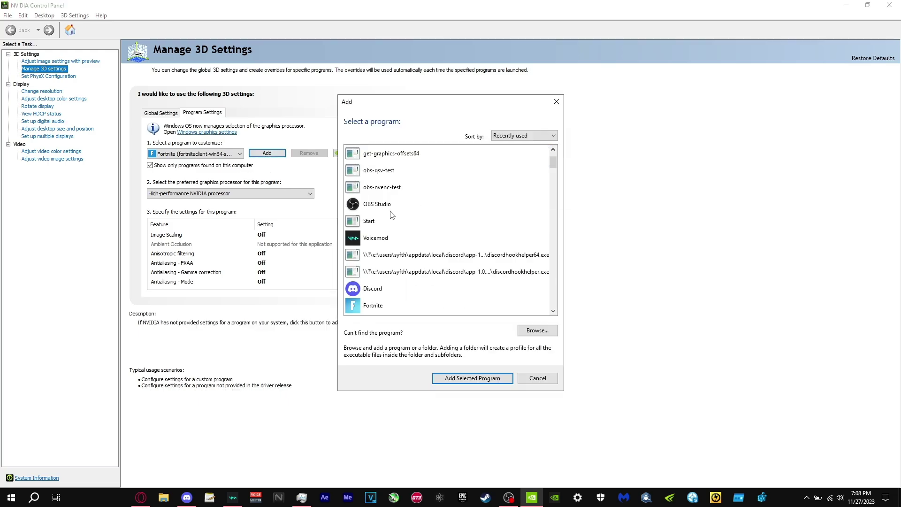
pyautogui.scroll(1, 426, 211)
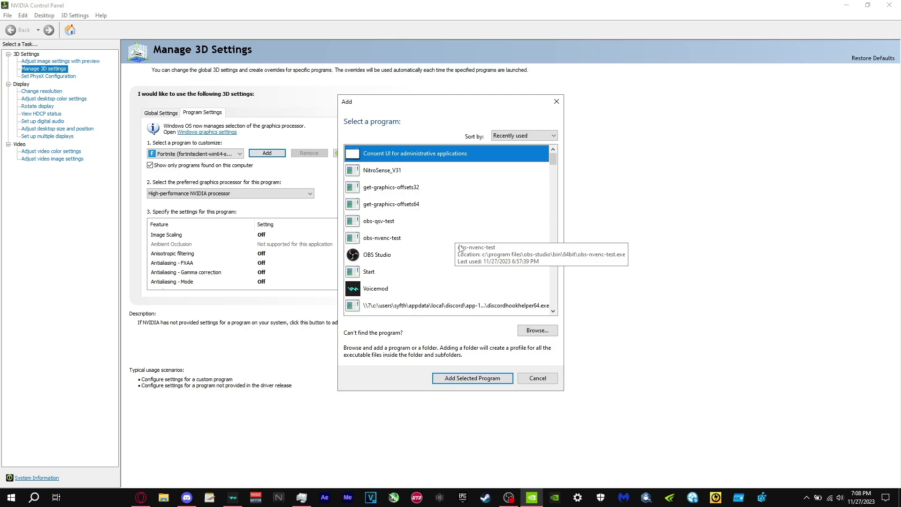
pyautogui.click(535, 378)
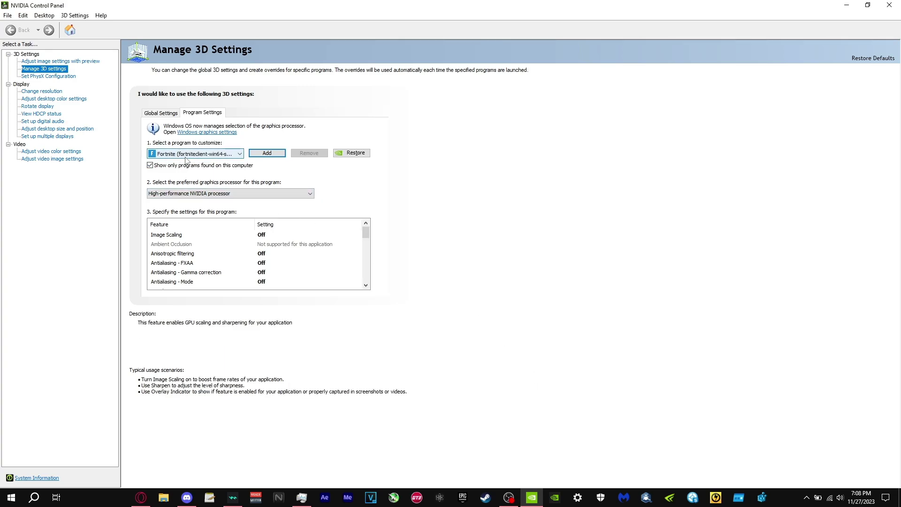
# - Review Fortnite's preferred graphics processor and its 3D feature settings from Image Scaling to Vulkan/OpenGL present method
pyautogui.click(174, 194)
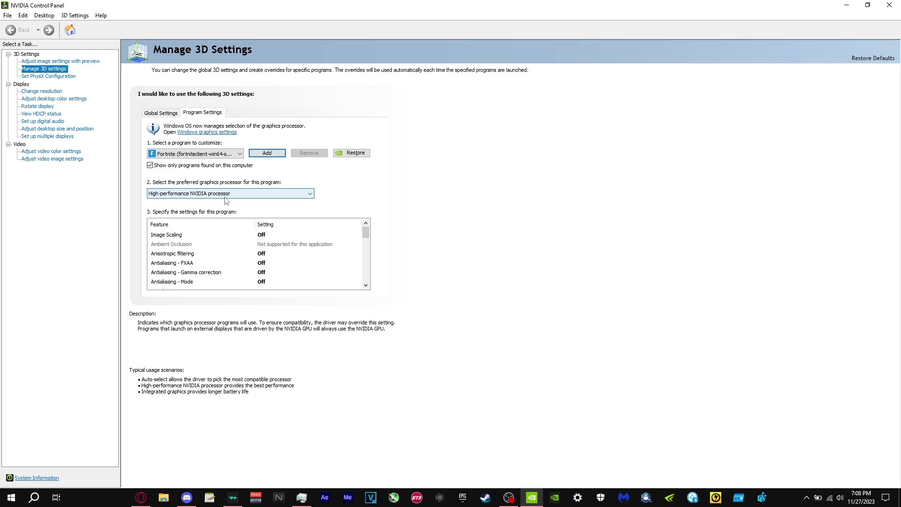
pyautogui.click(196, 239)
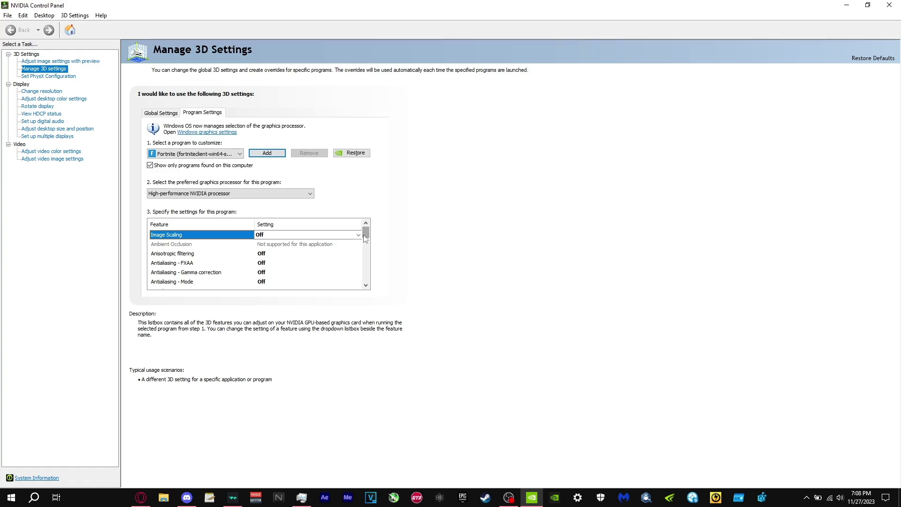
pyautogui.moveTo(363, 234); pyautogui.dragTo(360, 281)
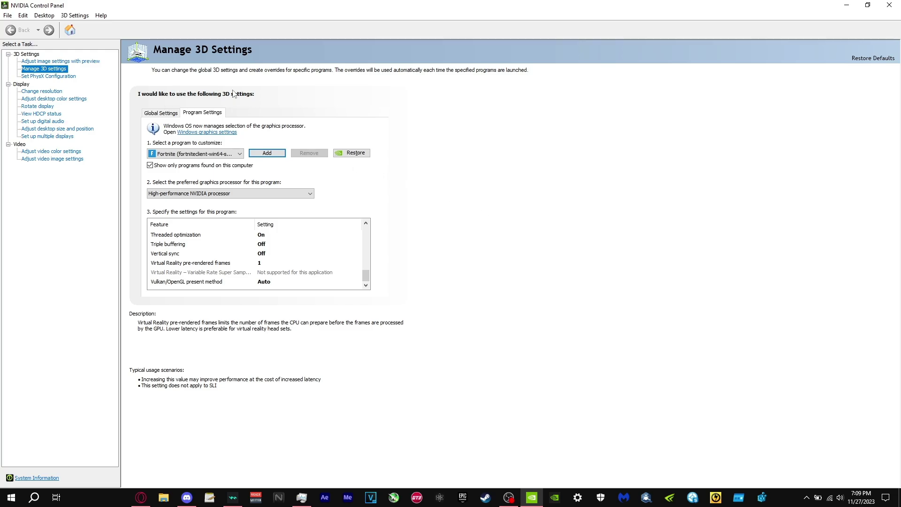
# - Check the PhysX processor configuration and open the image settings with preview
pyautogui.click(63, 76)
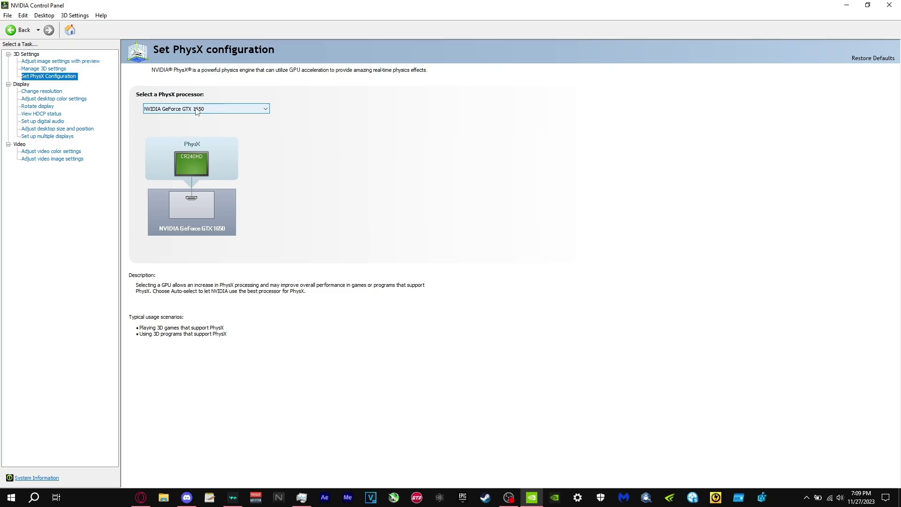
pyautogui.click(66, 61)
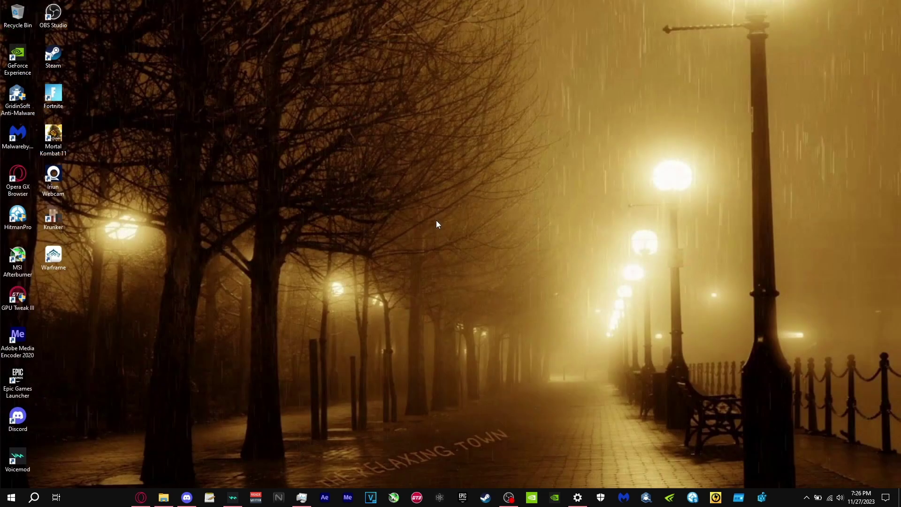
# - Find and open Defragment and Optimize Drives through Windows search
pyautogui.click(33, 497)
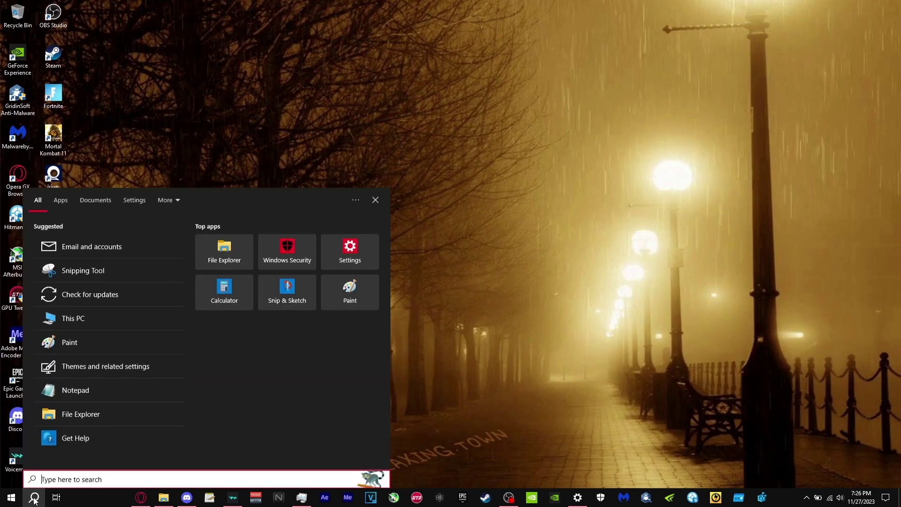
pyautogui.write('defra')
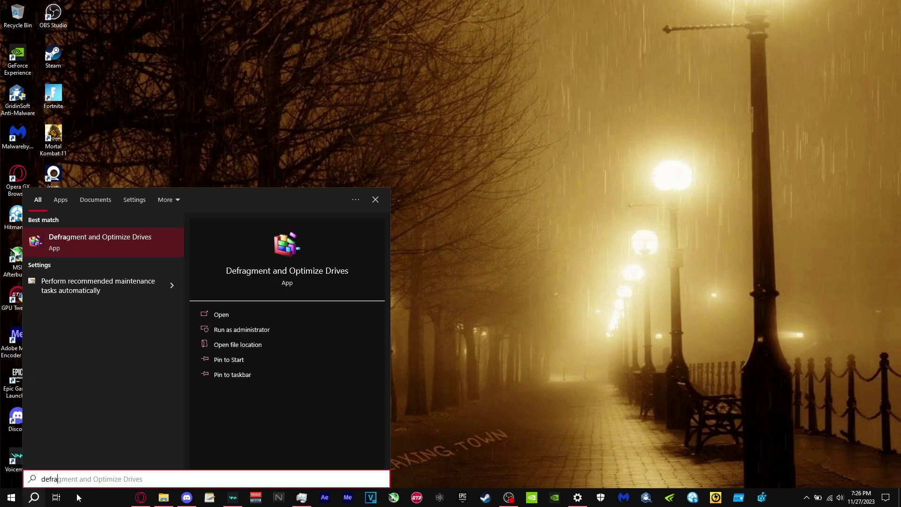
pyautogui.click(106, 240)
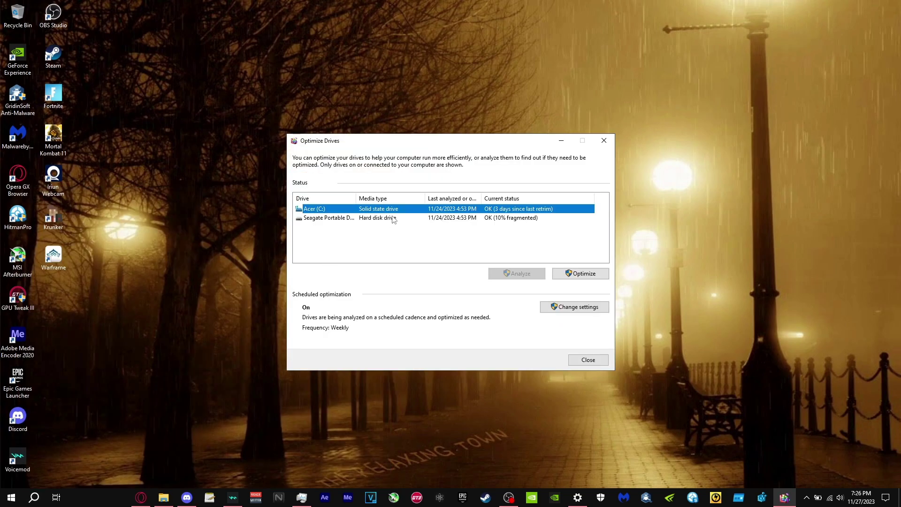
# - Select the solid state drive Acer (C:) among the listed drives and optimize it
pyautogui.click(393, 218)
pyautogui.click(397, 209)
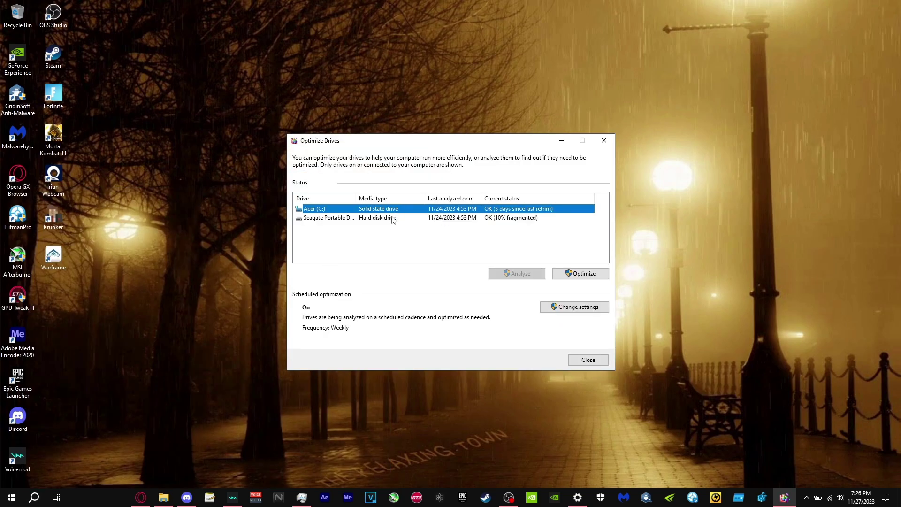
pyautogui.click(436, 219)
pyautogui.click(440, 210)
pyautogui.click(431, 218)
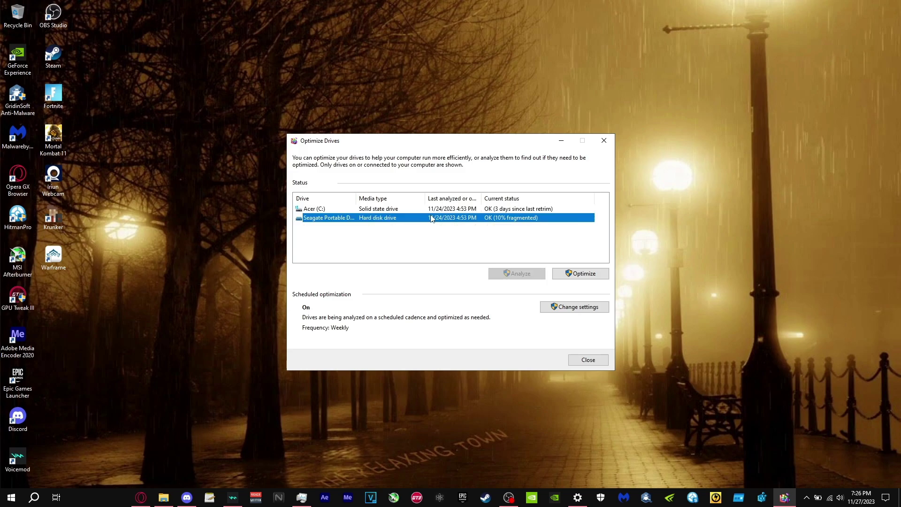
pyautogui.click(430, 212)
pyautogui.click(431, 216)
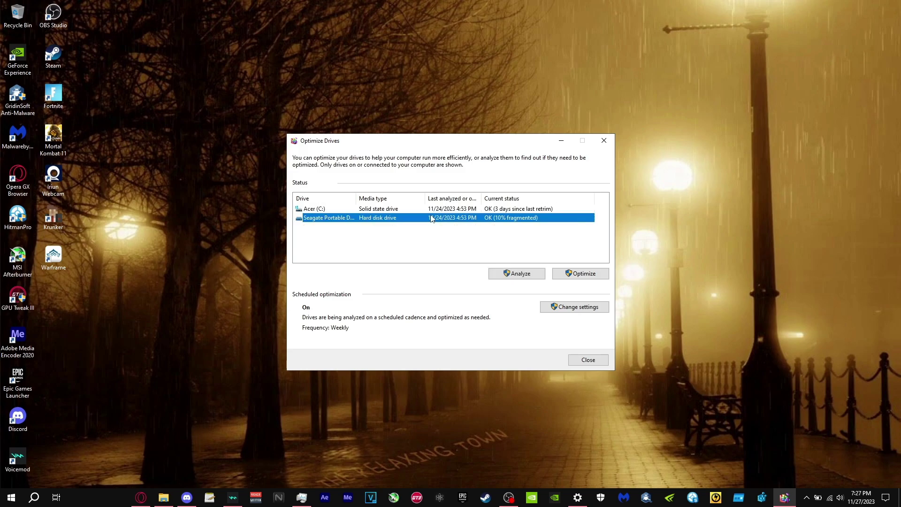
pyautogui.click(433, 210)
pyautogui.click(581, 273)
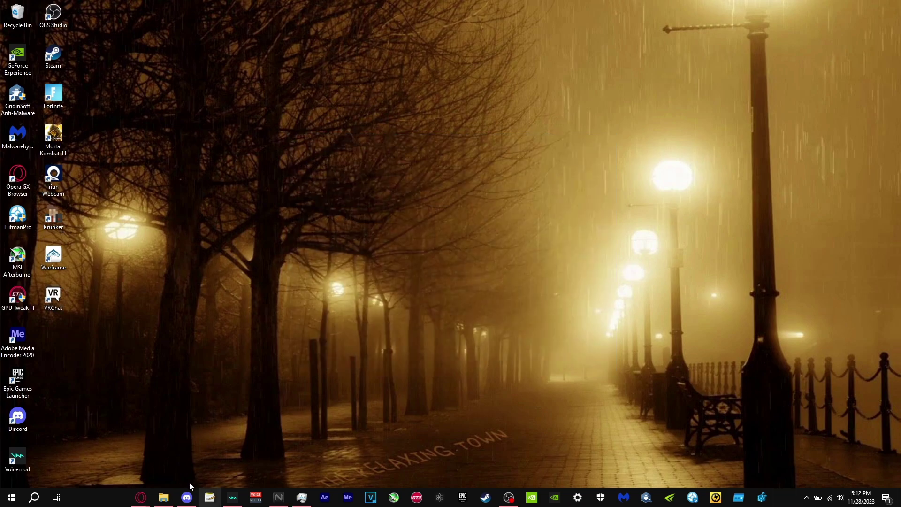
# - Switch to Discord and open the Advanced page of the user settings to check Hardware Acceleration
pyautogui.click(187, 497)
pyautogui.click(136, 474)
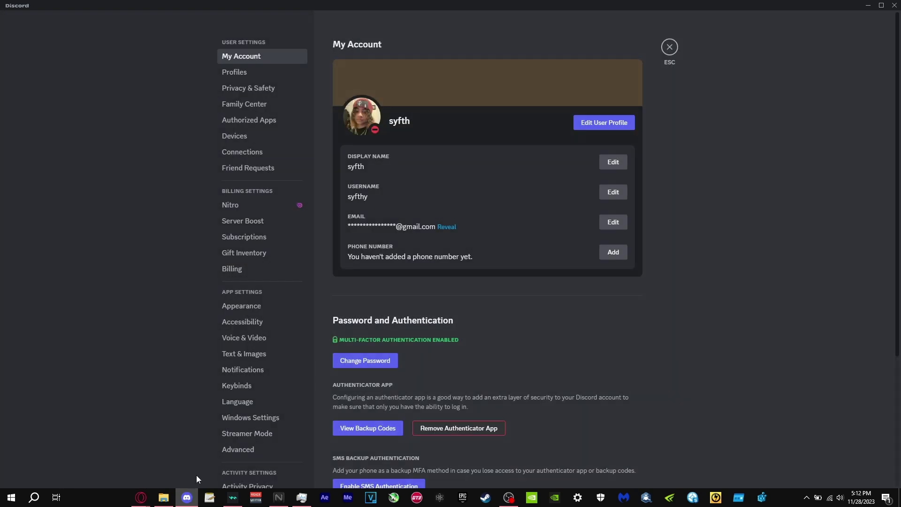
pyautogui.scroll(-3, 245, 454)
pyautogui.click(243, 310)
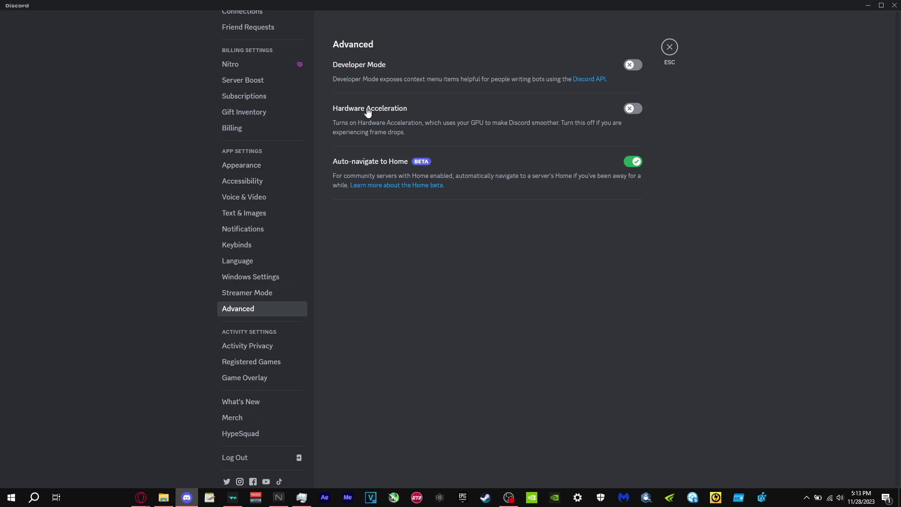
# - Switch to the Opera browser and open its full settings page
pyautogui.moveTo(145, 495)
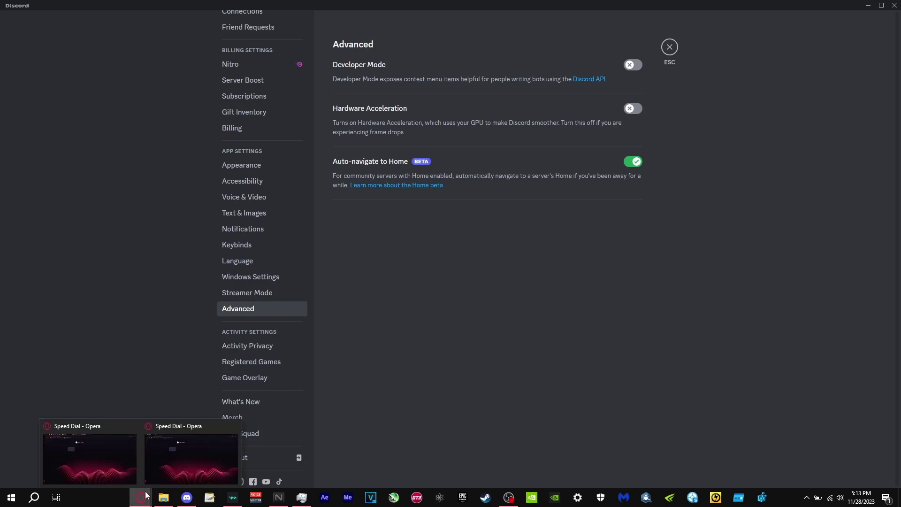
pyautogui.click(175, 470)
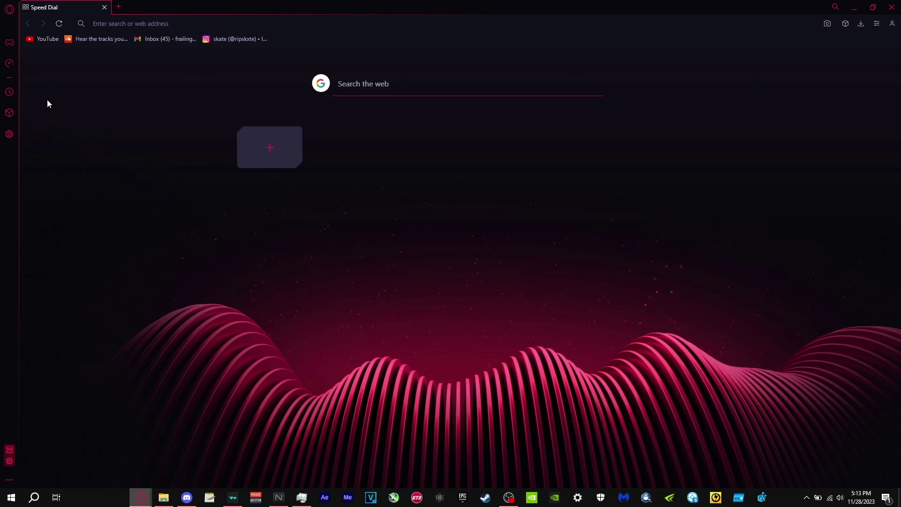
pyautogui.click(10, 10)
pyautogui.click(39, 222)
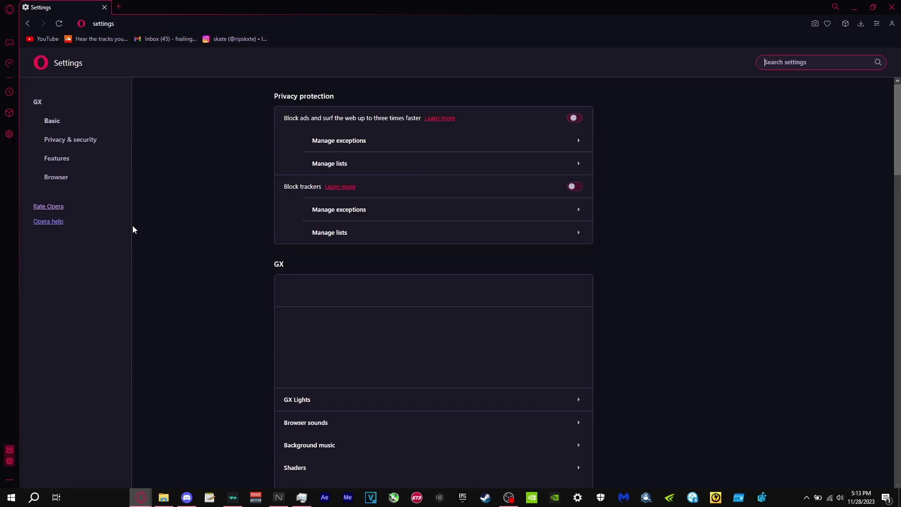
# - Search the browser settings for "hardware acceleration" and go through the page to find the option
pyautogui.scroll(-4, 232, 305)
pyautogui.scroll(-20, 253, 356)
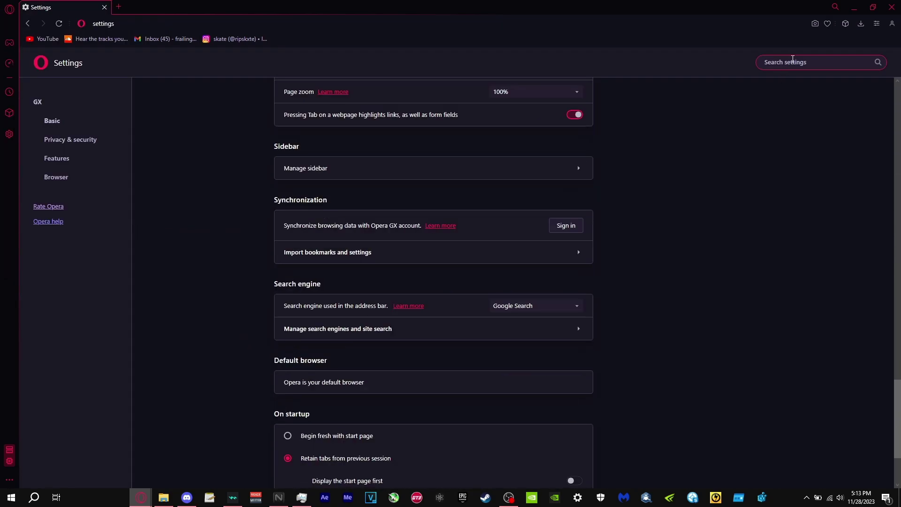
pyautogui.write('hardware acceleration')
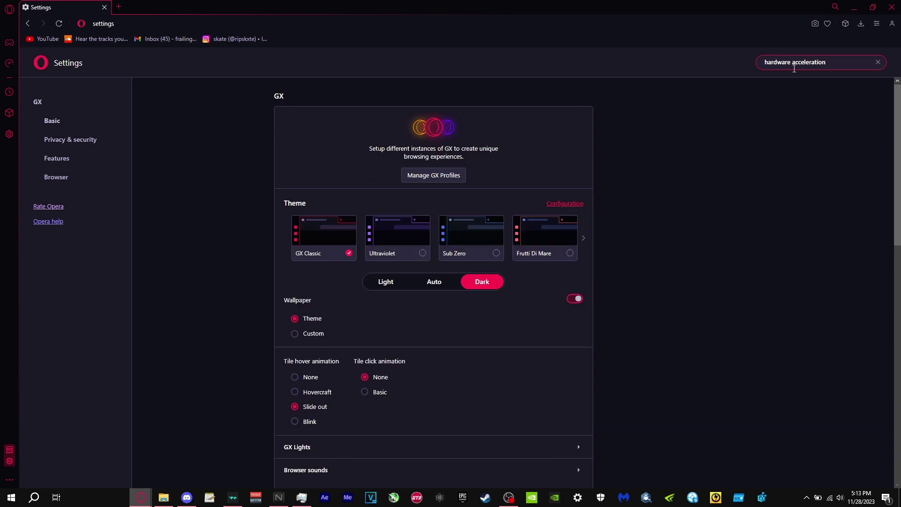
pyautogui.scroll(-10, 626, 281)
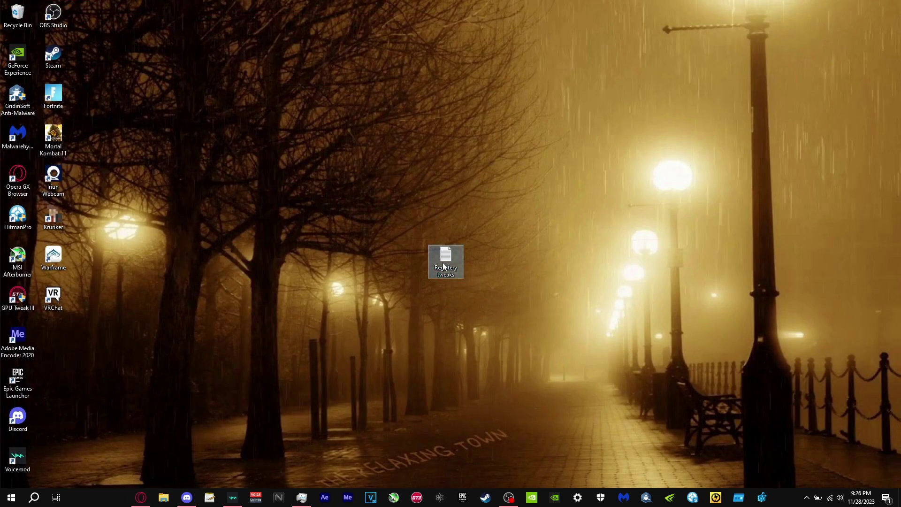
# - Open the Registery tweaks text file from the desktop and select the whole registry path ending in Session Manager\Memory Management
pyautogui.doubleClick(444, 263)
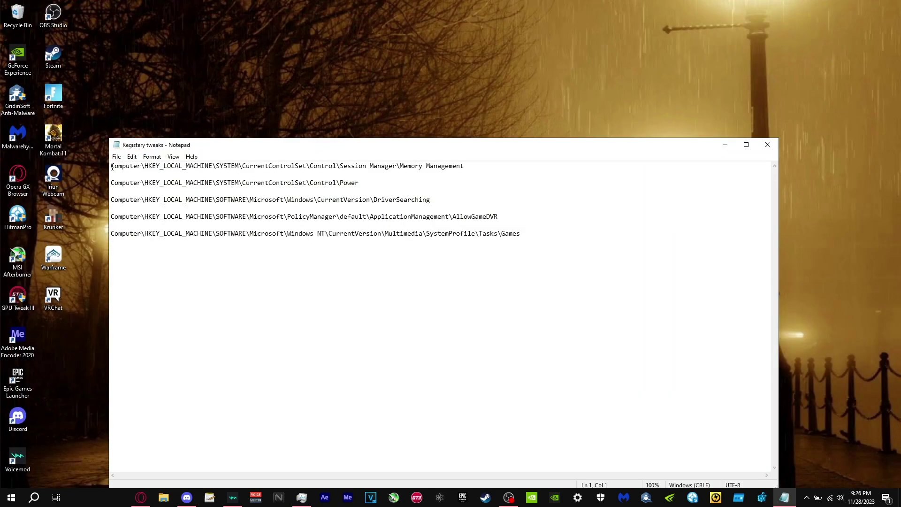
pyautogui.moveTo(112, 167); pyautogui.dragTo(268, 161)
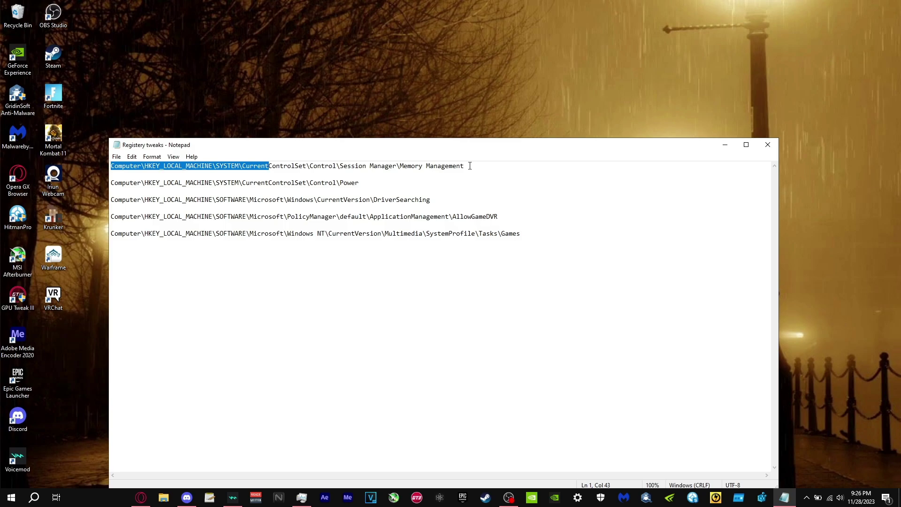
pyautogui.moveTo(470, 166); pyautogui.dragTo(103, 156)
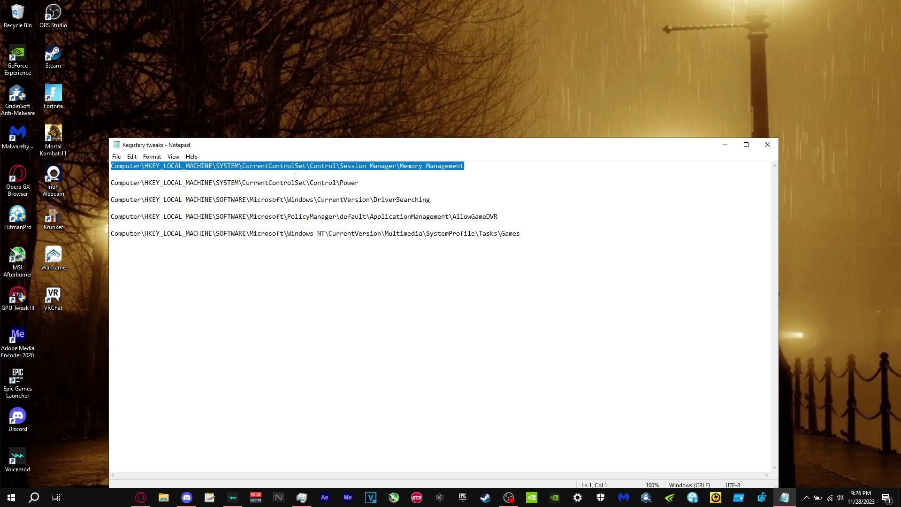
# - Switch to Registry Editor and open it at the Session Manager\Memory Management key
pyautogui.click(34, 496)
pyautogui.write('registr')
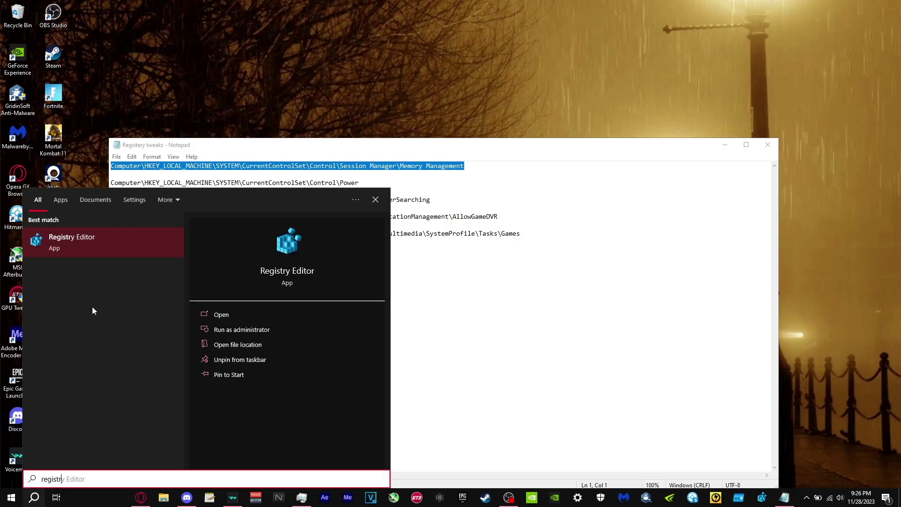
pyautogui.press('Return')
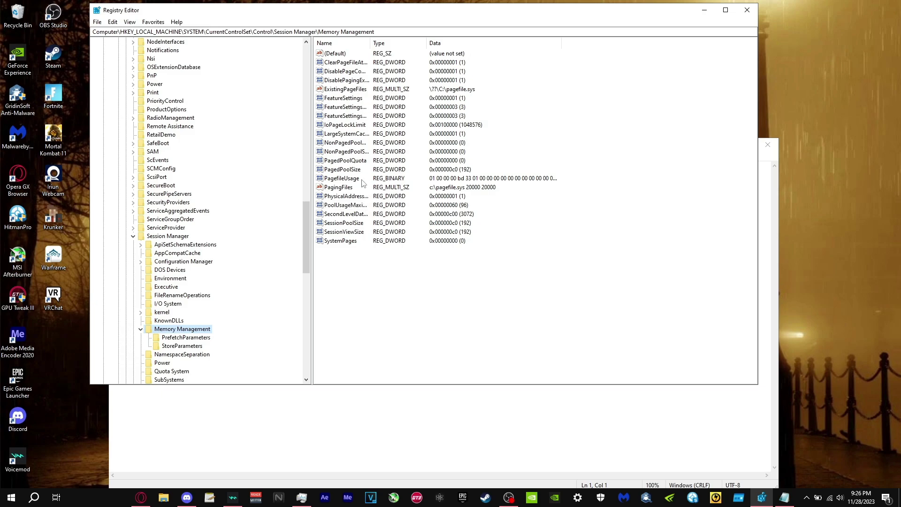
# - Inspect the name and data of the FeatureSettings value and of the entry directly below it, leaving both unedited
pyautogui.click(347, 99)
pyautogui.doubleClick(348, 103)
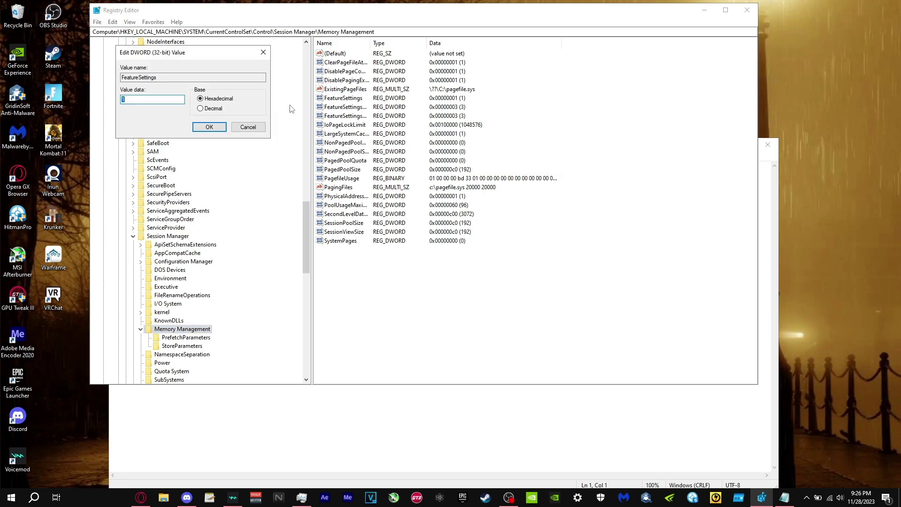
pyautogui.click(243, 127)
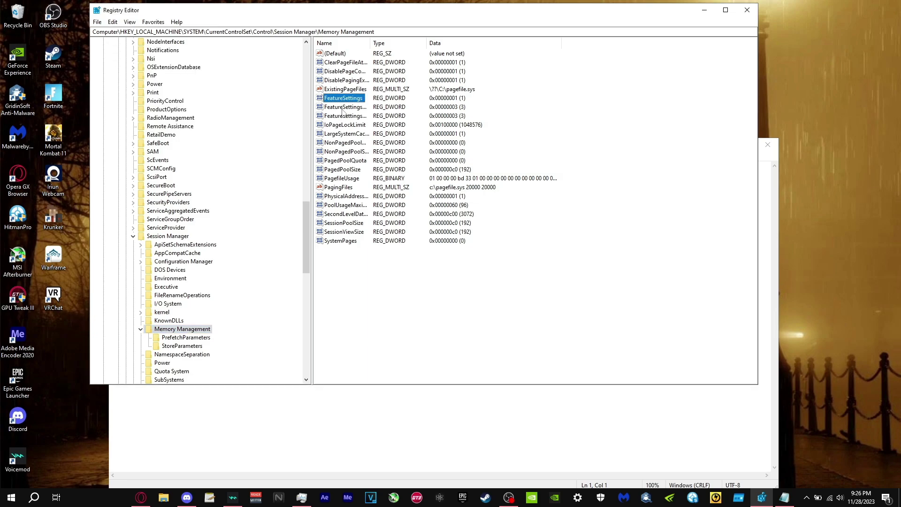
pyautogui.doubleClick(343, 109)
pyautogui.moveTo(177, 78); pyautogui.dragTo(130, 77)
pyautogui.click(233, 129)
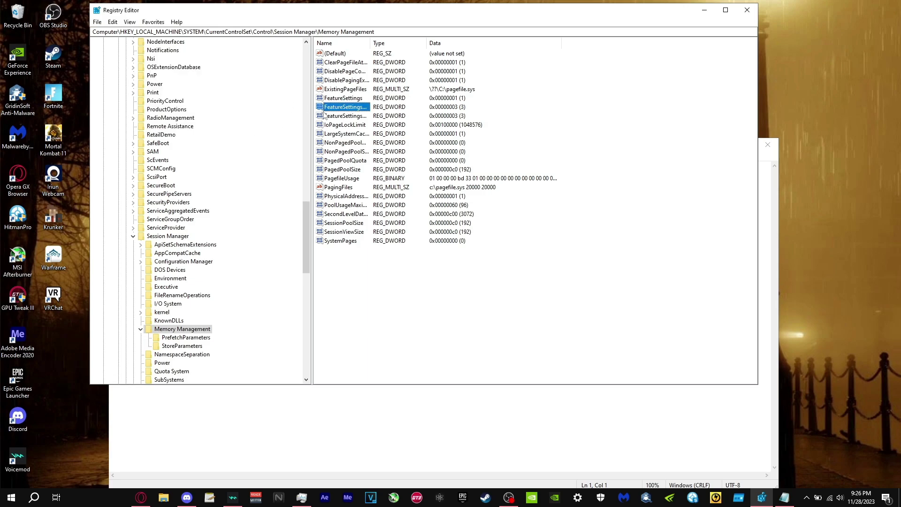
# - Inspect the name and data of the FeatureSettingsOverrideMask value and close it without saving
pyautogui.click(338, 117)
pyautogui.doubleClick(338, 117)
pyautogui.moveTo(190, 77); pyautogui.dragTo(93, 71)
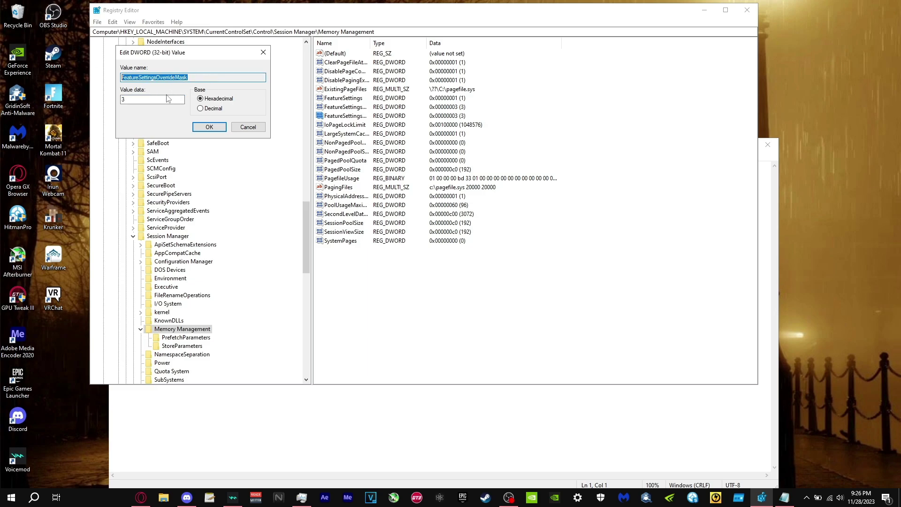
pyautogui.moveTo(169, 99); pyautogui.dragTo(106, 95)
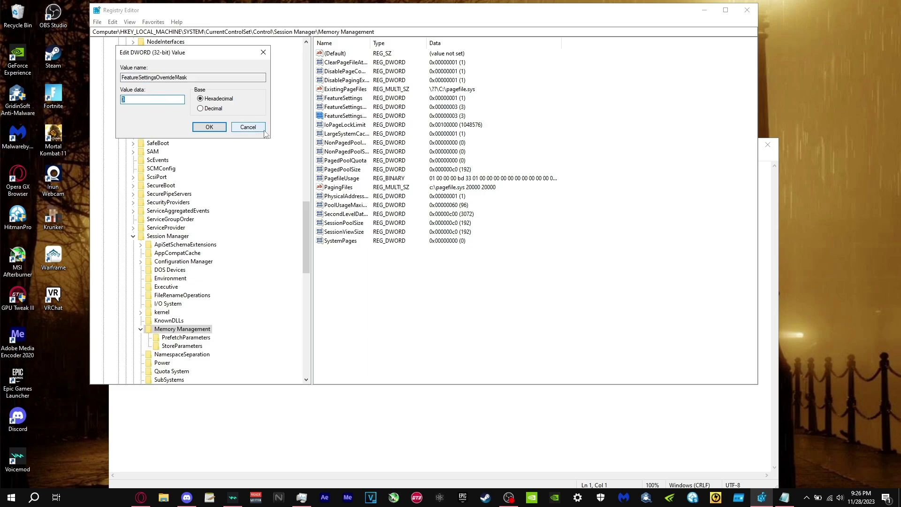
pyautogui.click(249, 127)
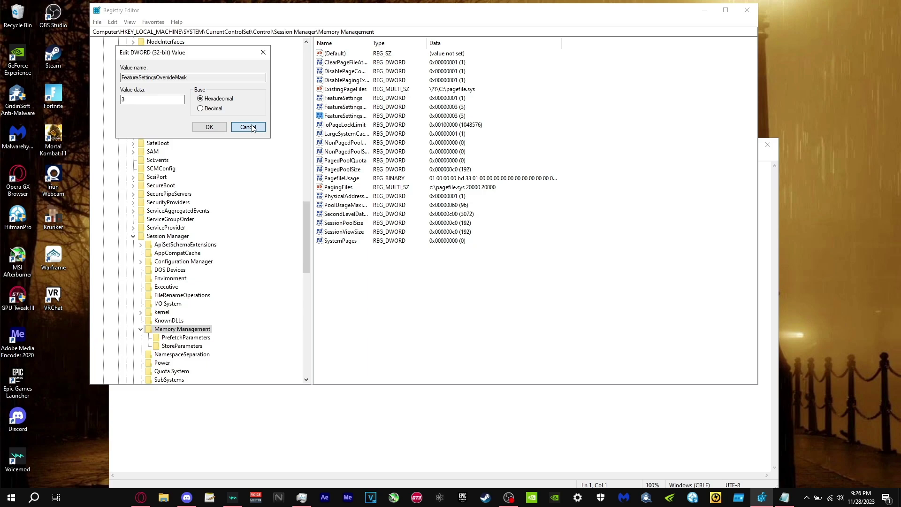
# - Add a new DWORD (32-bit) value to the Memory Management key and delete it again
pyautogui.rightClick(367, 300)
pyautogui.moveTo(404, 309)
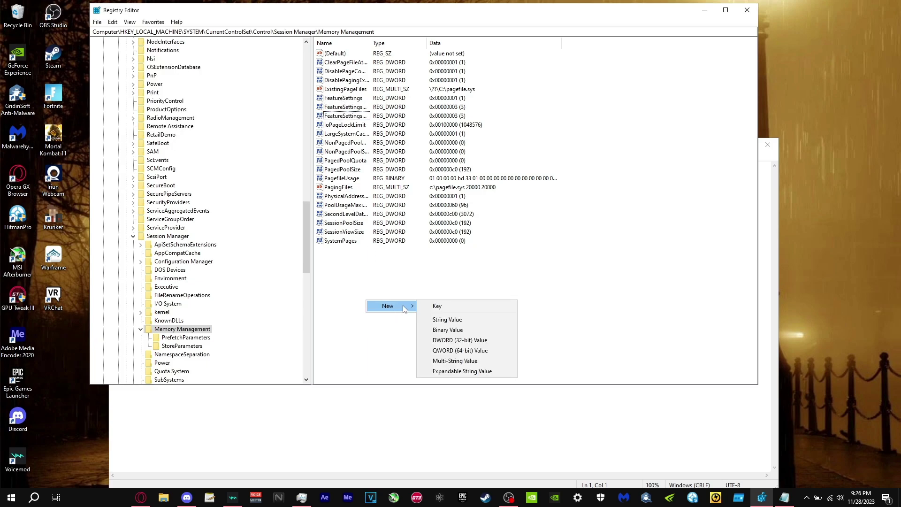
pyautogui.click(457, 340)
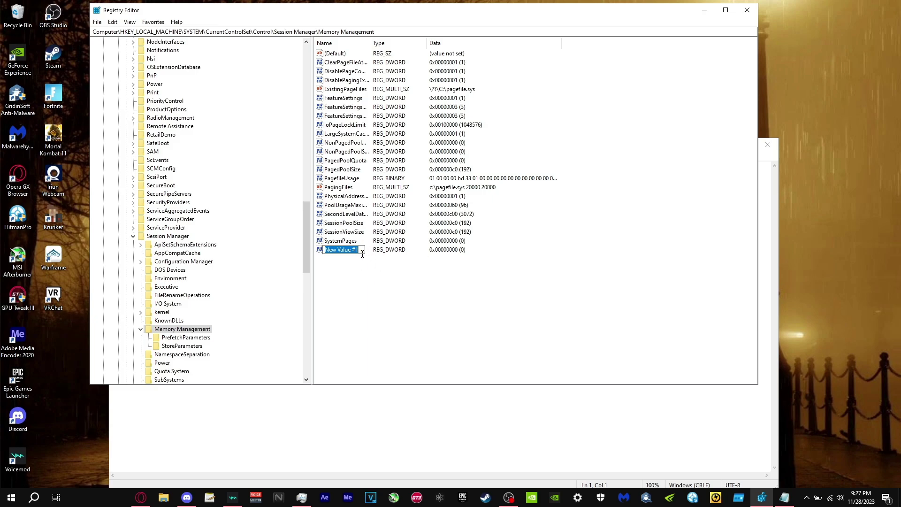
pyautogui.press('Return')
pyautogui.press('Delete')
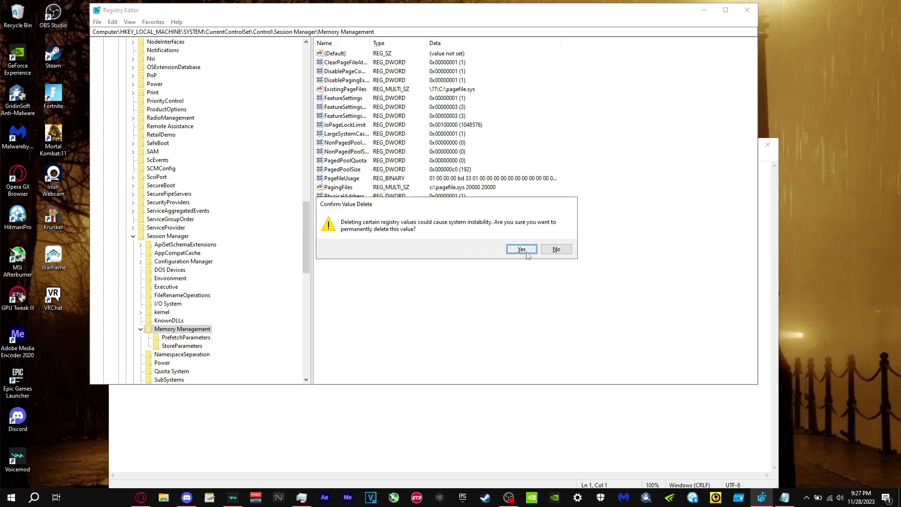
pyautogui.press('Return')
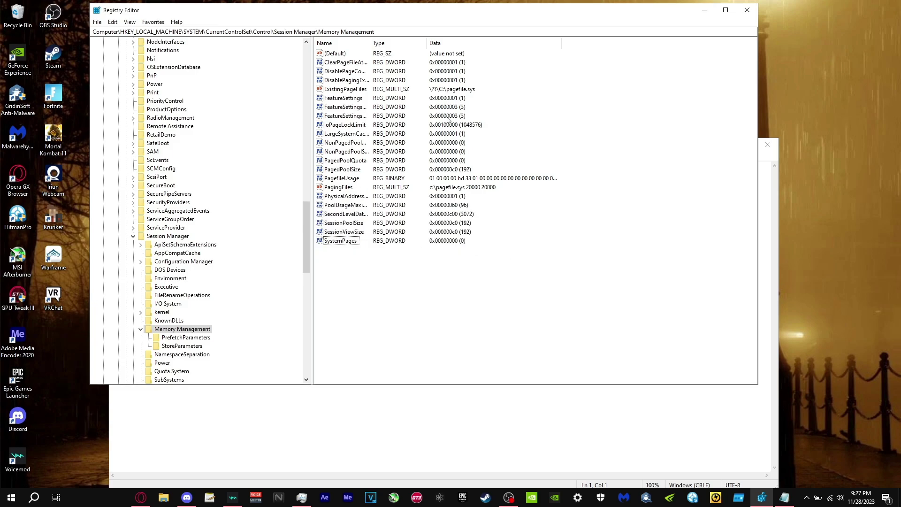
# - Copy the registry path ending in Control\Power from the Registery tweaks notes and go to that key in Registry Editor
pyautogui.click(784, 498)
pyautogui.moveTo(360, 183); pyautogui.dragTo(108, 183)
pyautogui.hotkey('ctrl', 'c')
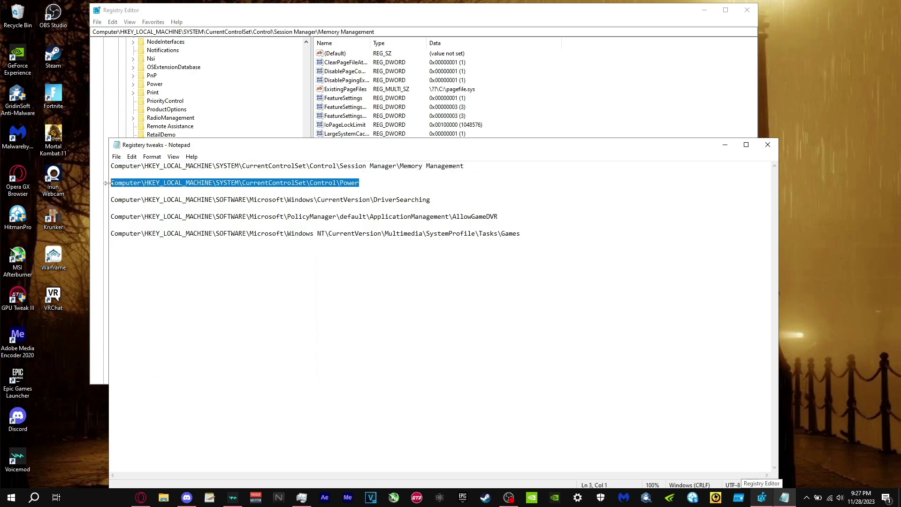
pyautogui.click(389, 31)
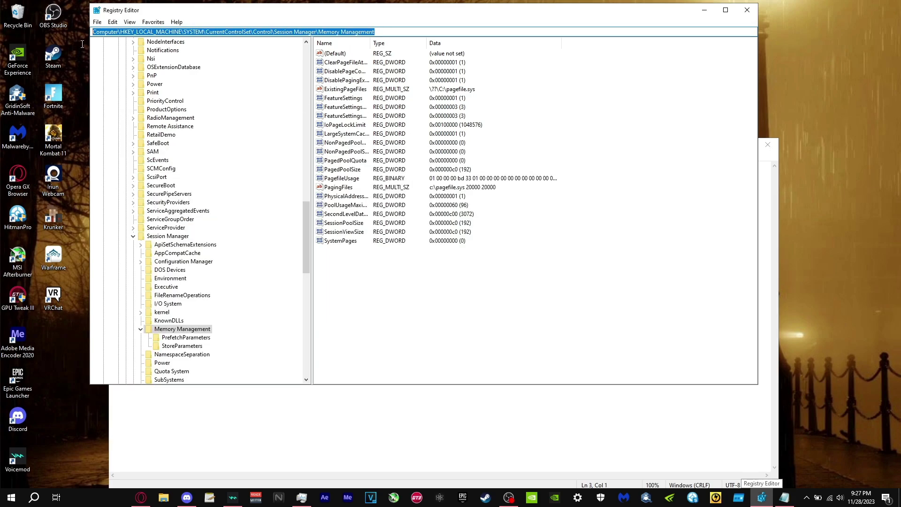
pyautogui.hotkey('ctrl', 'v')
pyautogui.press('Return')
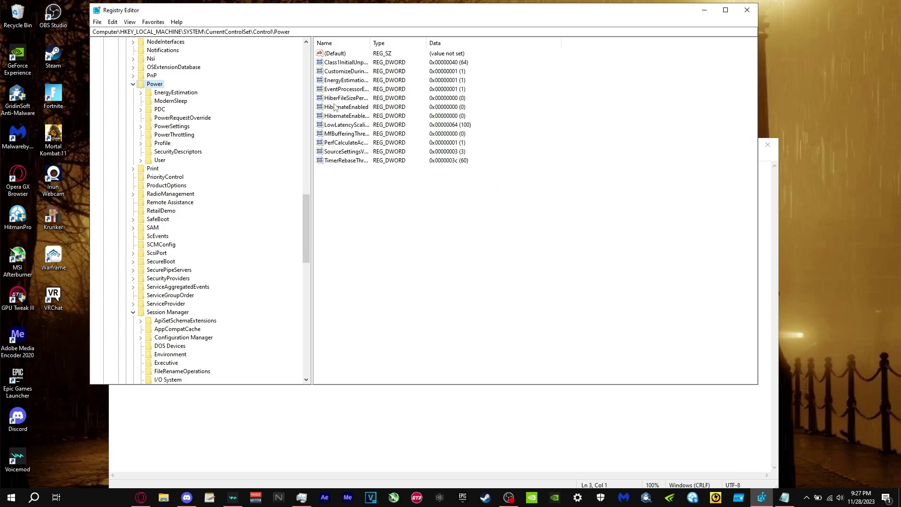
# - Inspect the HibernateEnabled and HibernateEnabledDefault values of the Power key, closing each without saving
pyautogui.click(358, 109)
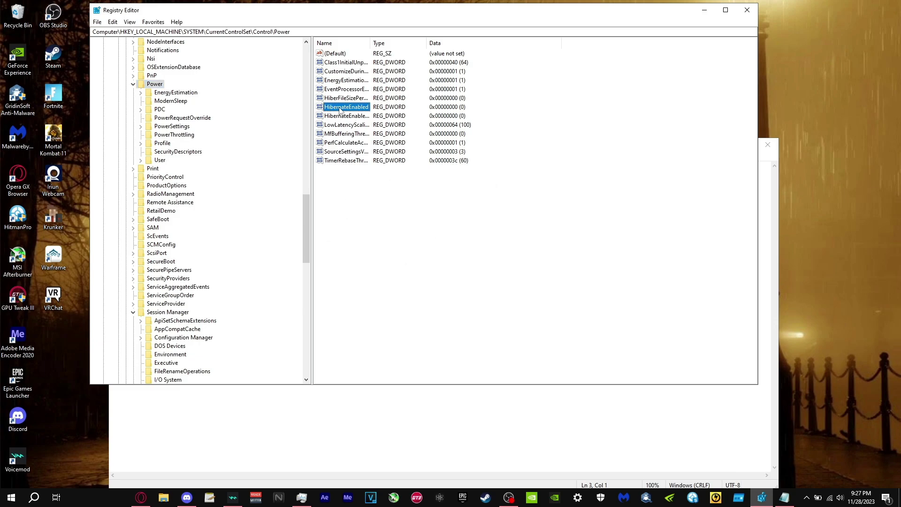
pyautogui.doubleClick(358, 108)
pyautogui.click(248, 127)
pyautogui.doubleClick(346, 115)
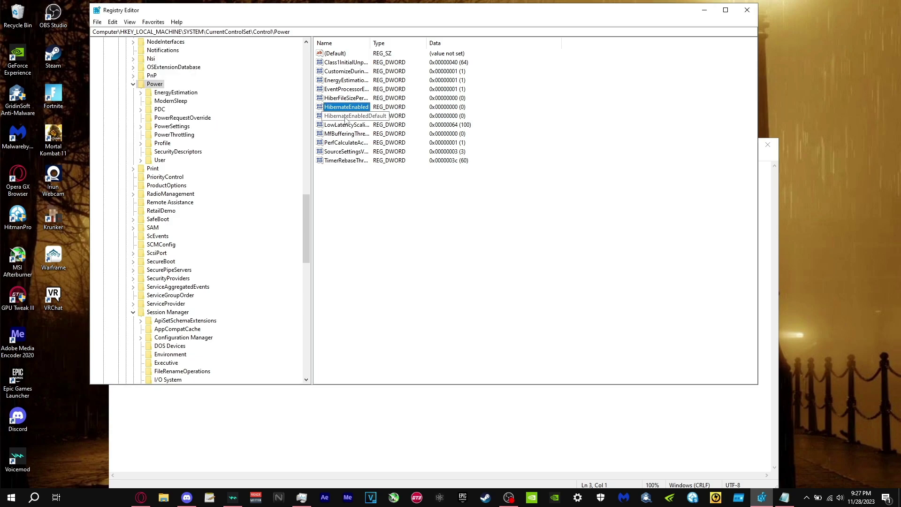
pyautogui.doubleClick(140, 77)
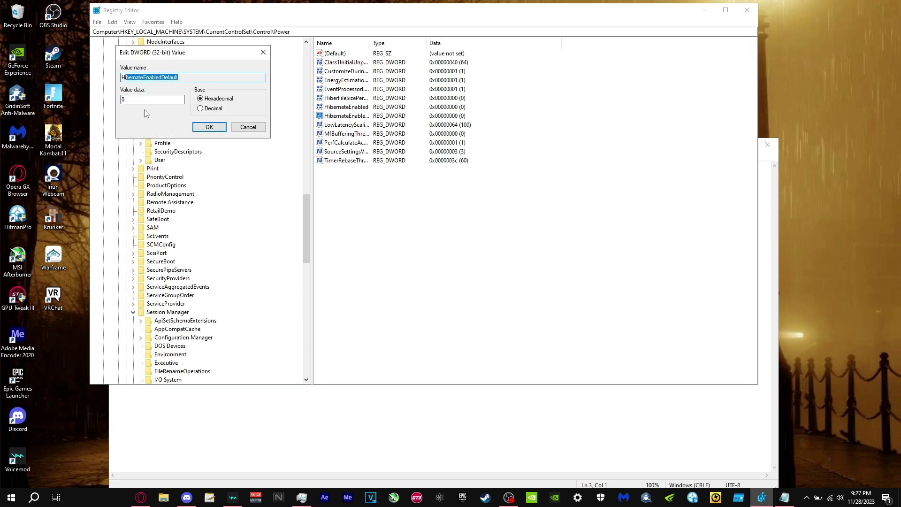
pyautogui.click(248, 127)
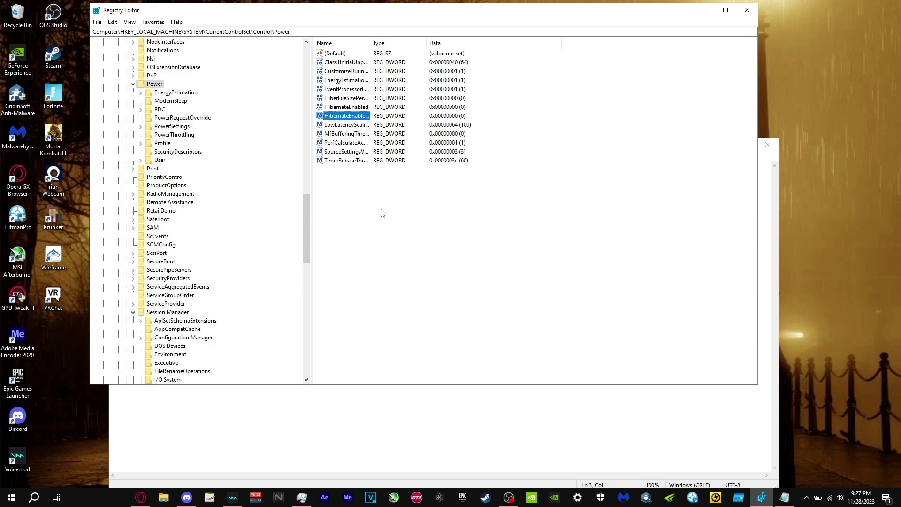
# - Copy the path ending in CurrentVersion\DriverSearching from the Registery tweaks notes and go to that key in Registry Editor
pyautogui.click(712, 410)
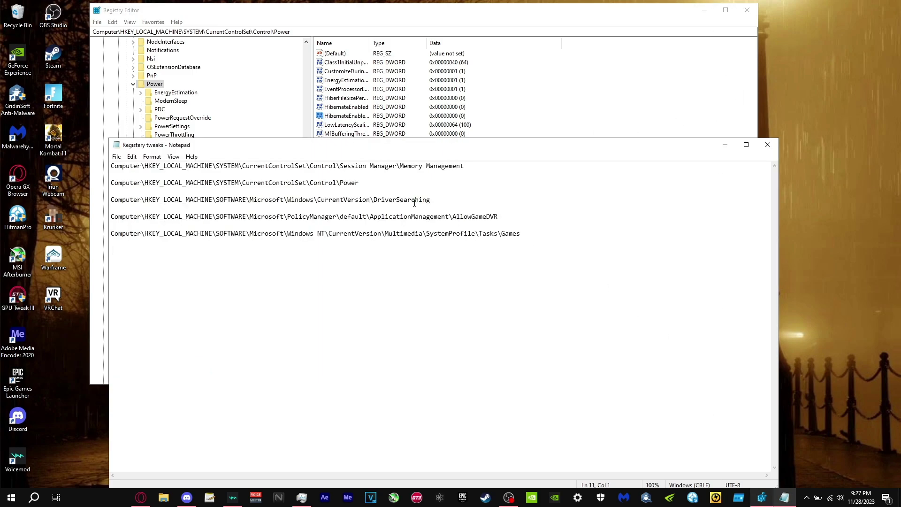
pyautogui.moveTo(430, 201); pyautogui.dragTo(111, 200)
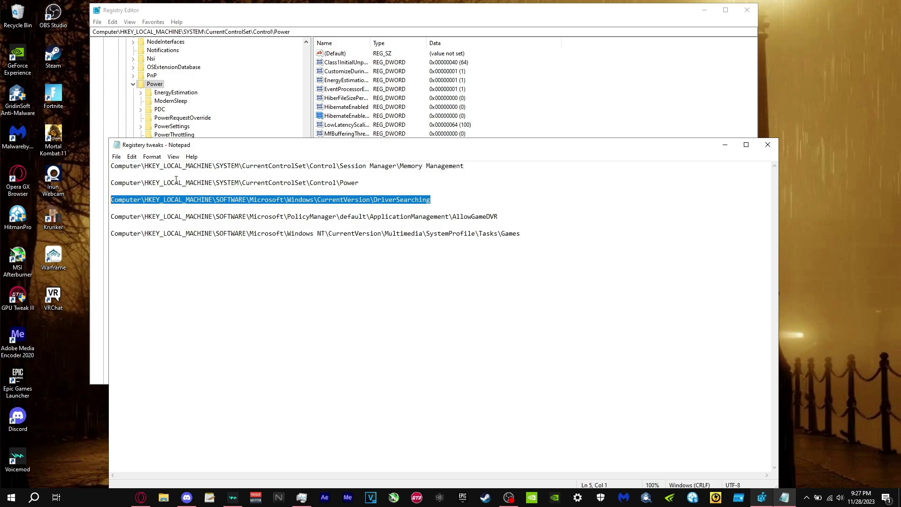
pyautogui.hotkey('ctrl', 'c')
pyautogui.click(348, 31)
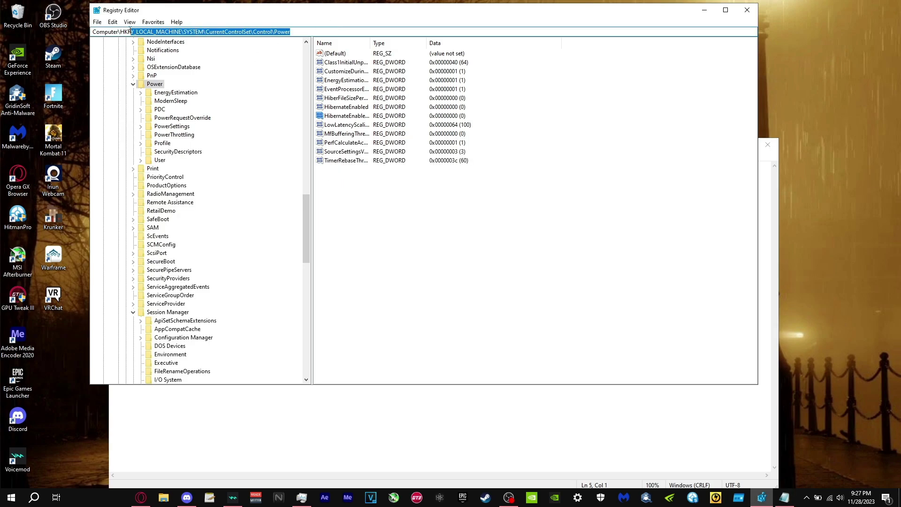
pyautogui.hotkey('ctrl', 'v')
pyautogui.press('Return')
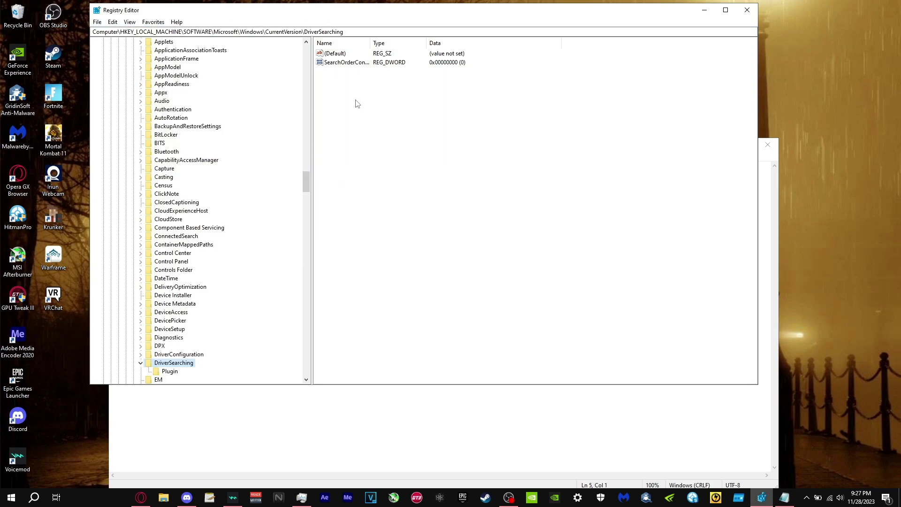
# - Inspect the data of the SearchOrderConfig value in the DriverSearching key and close it without saving
pyautogui.click(349, 62)
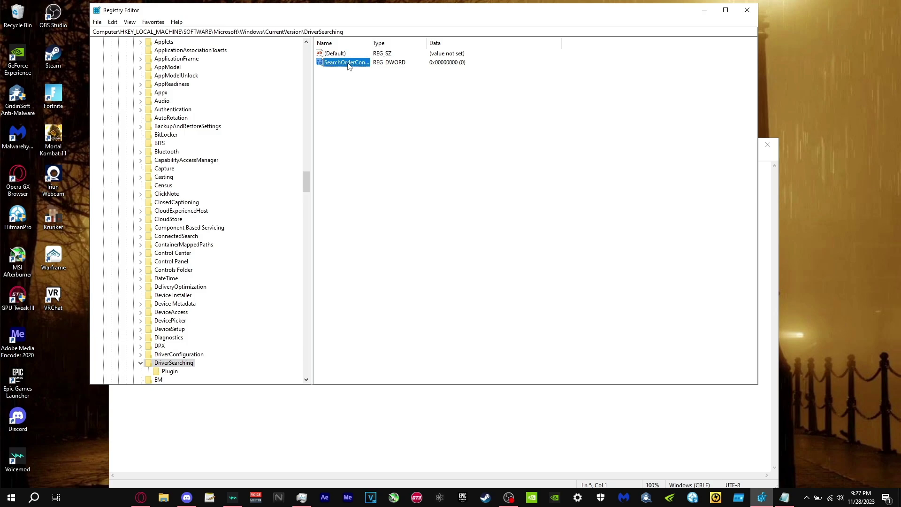
pyautogui.doubleClick(347, 63)
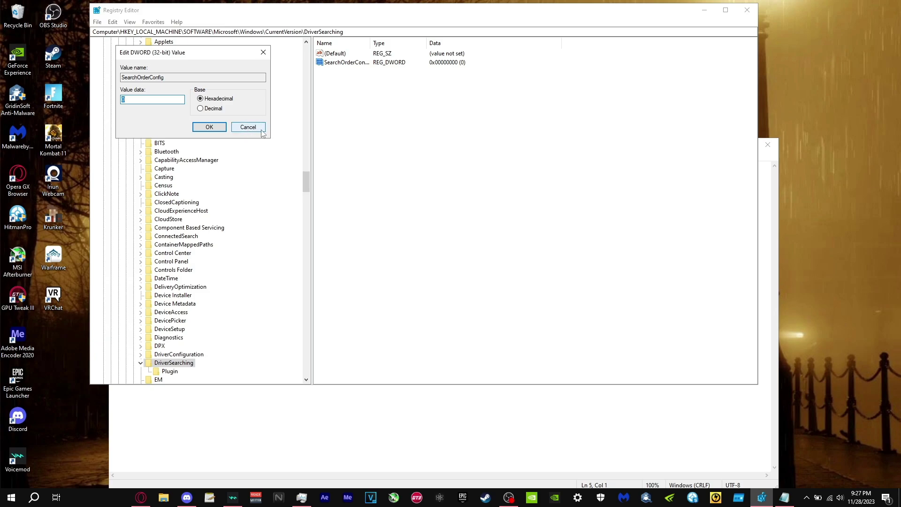
pyautogui.click(247, 126)
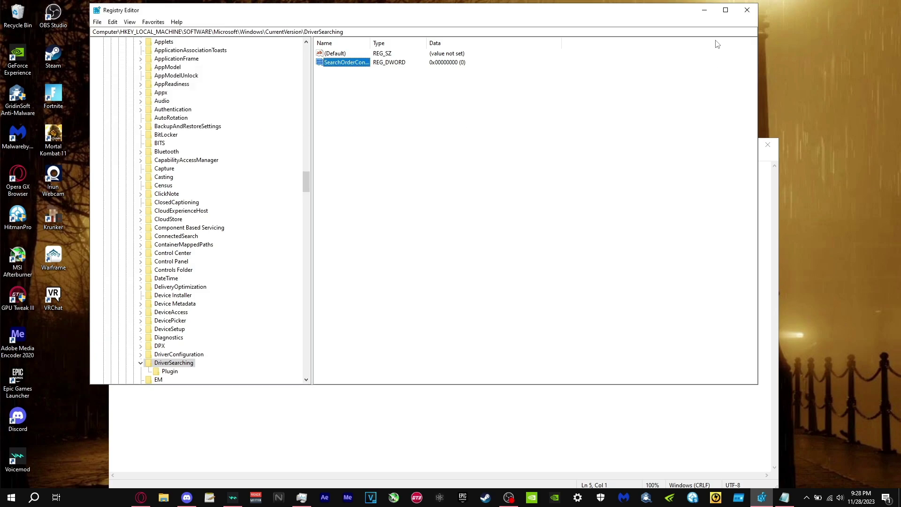
# - Copy the path ending in ApplicationManagement\AllowGameDVR from the Registery tweaks notes and go to that key in Registry Editor
pyautogui.click(583, 392)
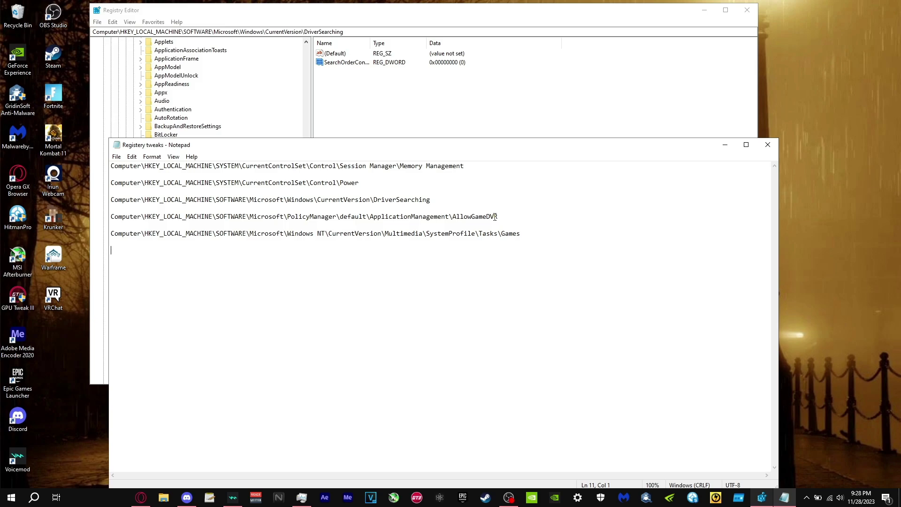
pyautogui.moveTo(497, 216); pyautogui.dragTo(110, 219)
pyautogui.hotkey('ctrl', 'c')
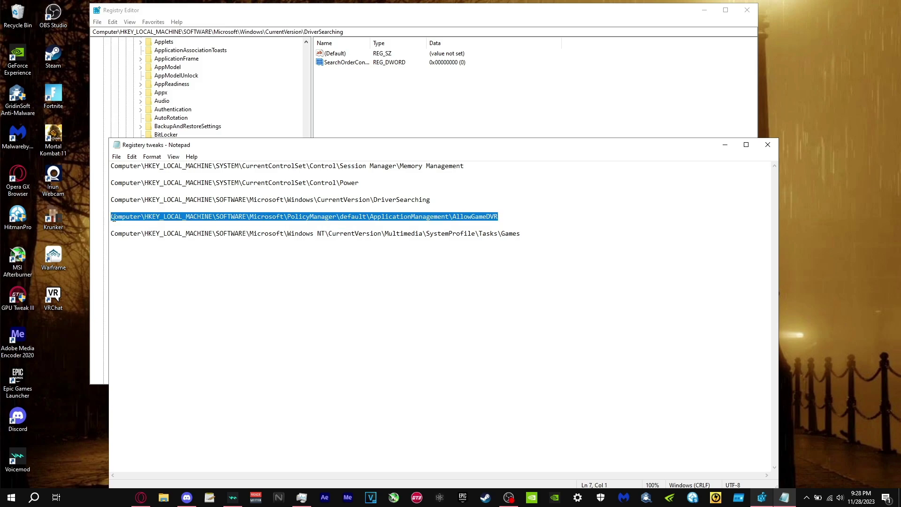
pyautogui.click(357, 27)
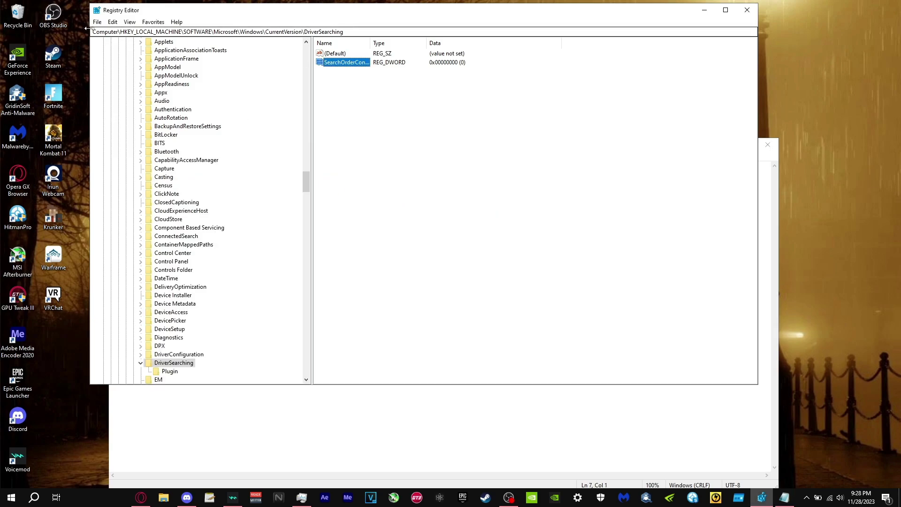
pyautogui.click(409, 31)
pyautogui.hotkey('ctrl', 'v')
pyautogui.press('Return')
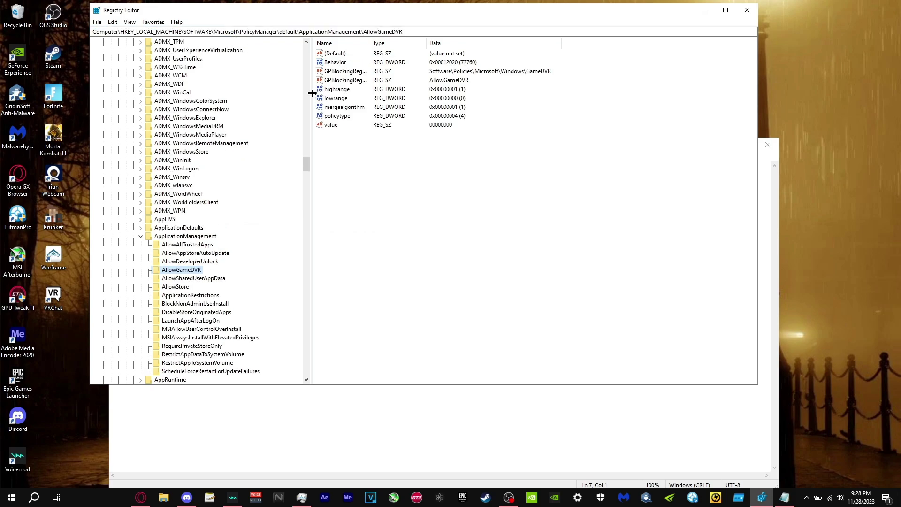
# - Inspect the data of the string named "value" in the AllowGameDVR key and close it without saving
pyautogui.click(333, 126)
pyautogui.doubleClick(328, 126)
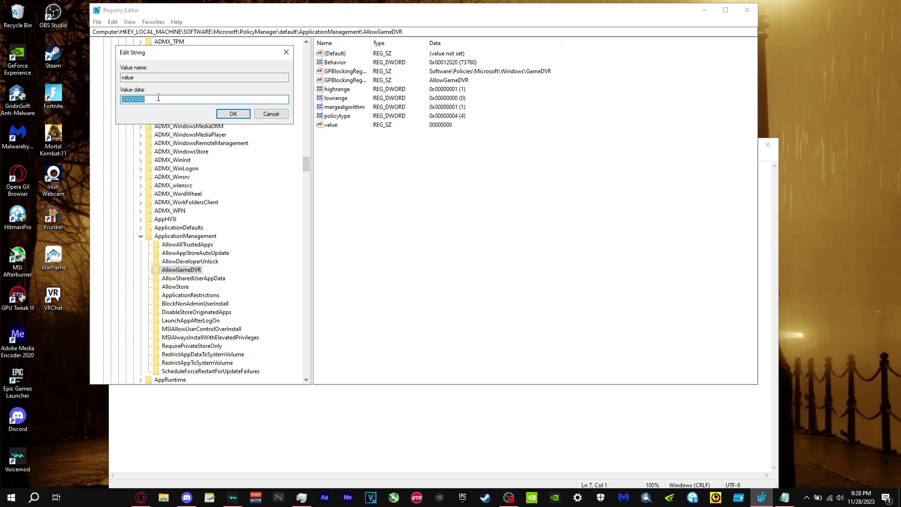
pyautogui.click(262, 114)
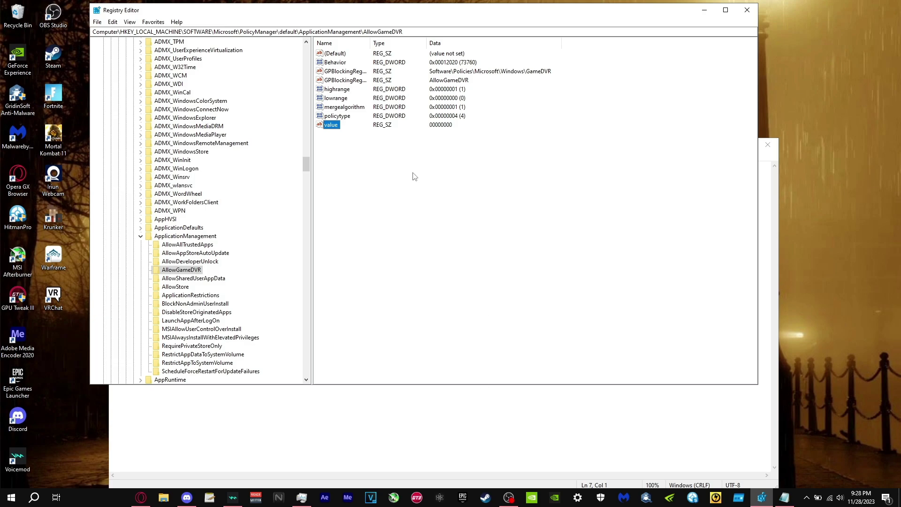
# - Copy the path ending in SystemProfile\Tasks\Games from the Registery tweaks notes and go to that key in Registry Editor
pyautogui.click(519, 444)
pyautogui.moveTo(521, 234); pyautogui.dragTo(100, 239)
pyautogui.hotkey('ctrl', 'c')
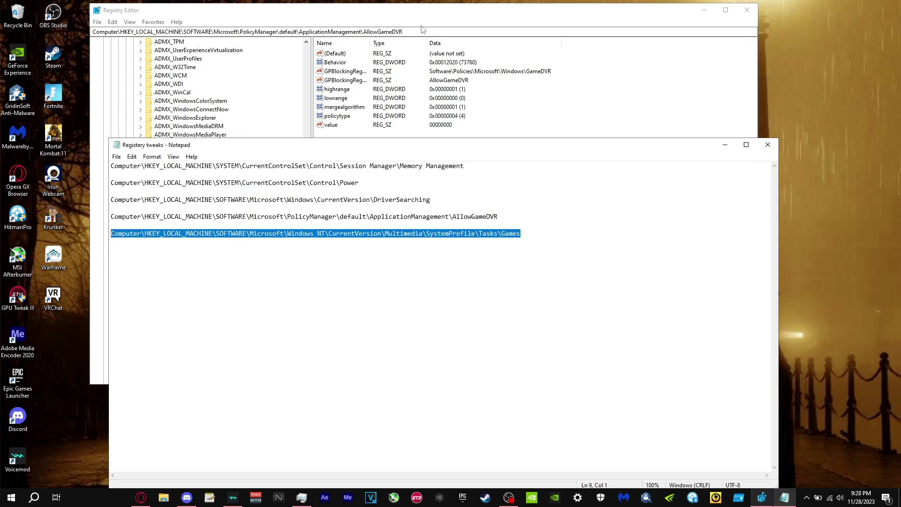
pyautogui.click(214, 31)
pyautogui.hotkey('ctrl', 'v')
pyautogui.press('Return')
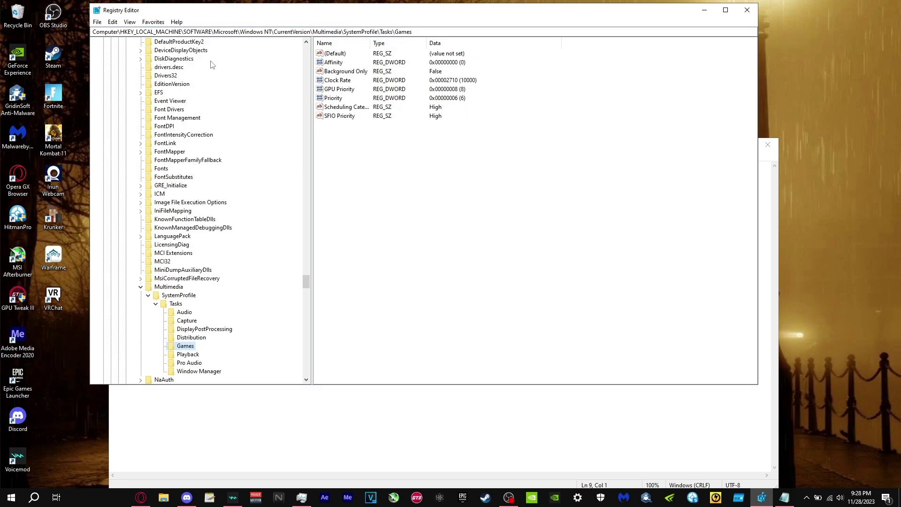
# - Inspect the data of the SFIO Priority and Scheduling Category strings in the Games key, leaving both as they are
pyautogui.doubleClick(339, 116)
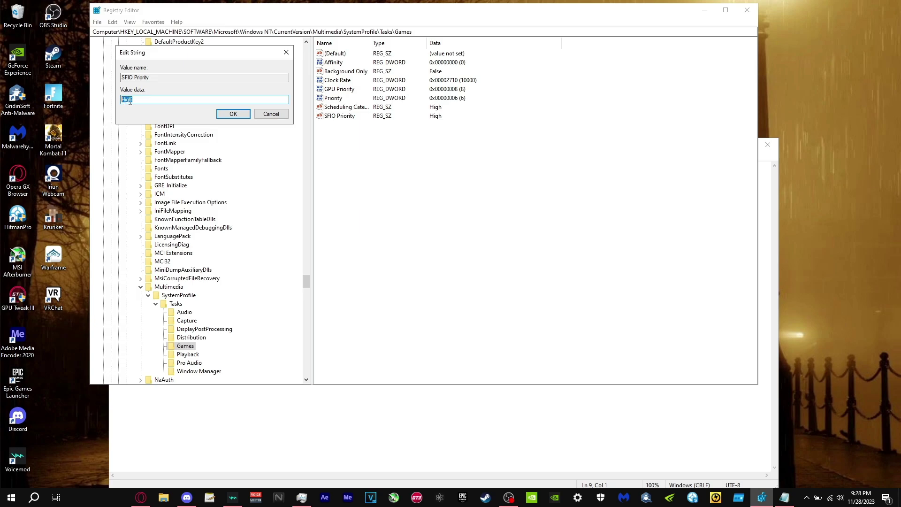
pyautogui.click(271, 113)
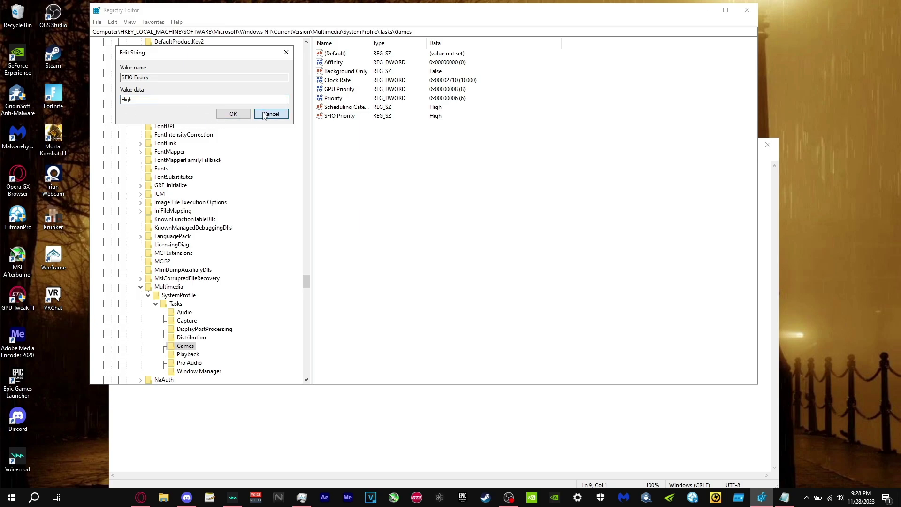
pyautogui.doubleClick(341, 108)
pyautogui.hotkey('shift', 'Tab')
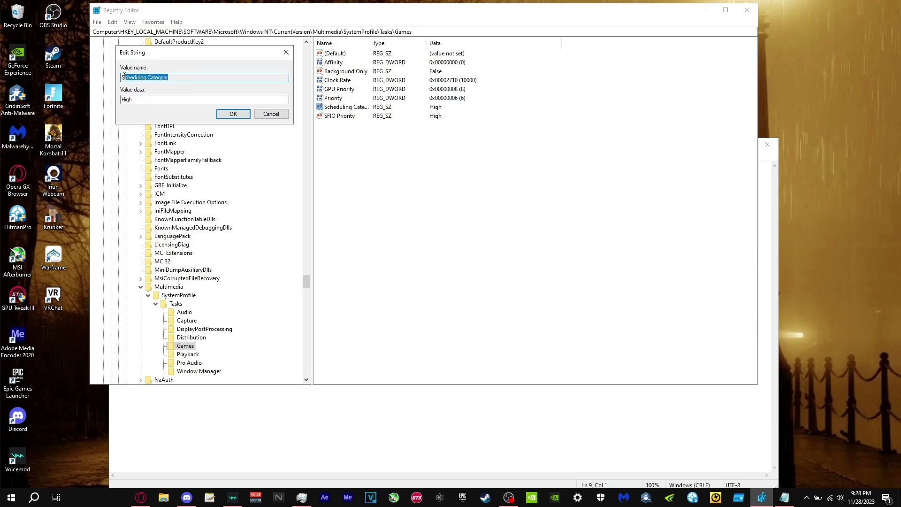
pyautogui.click(138, 99)
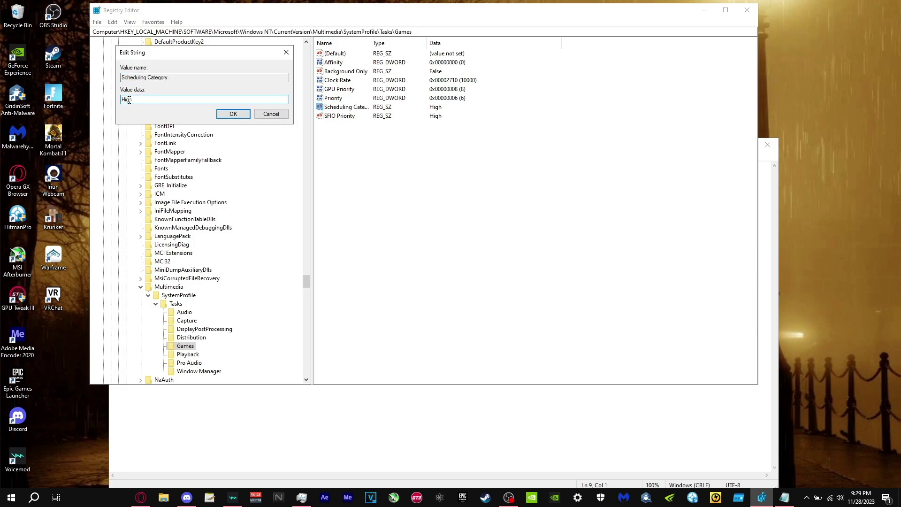
pyautogui.click(233, 114)
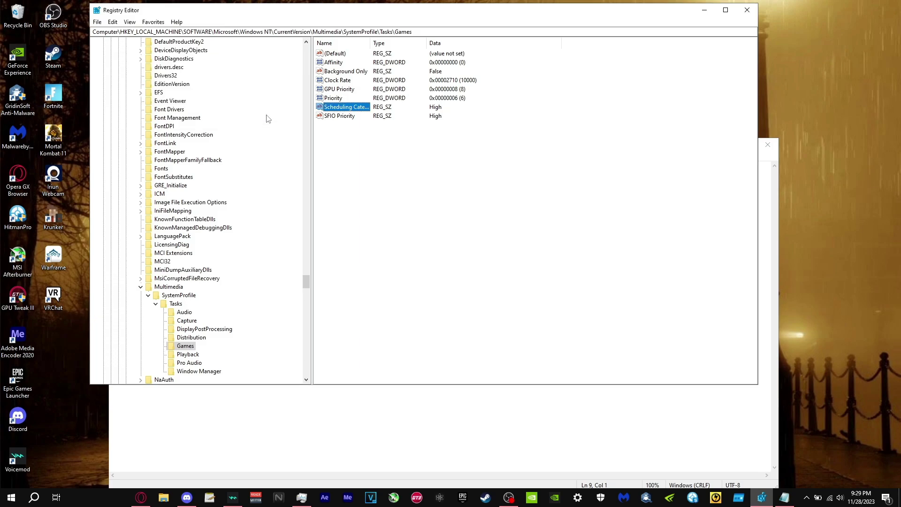
# - Inspect the data of the Priority and GPU Priority values in the Games key and close each without saving
pyautogui.doubleClick(333, 98)
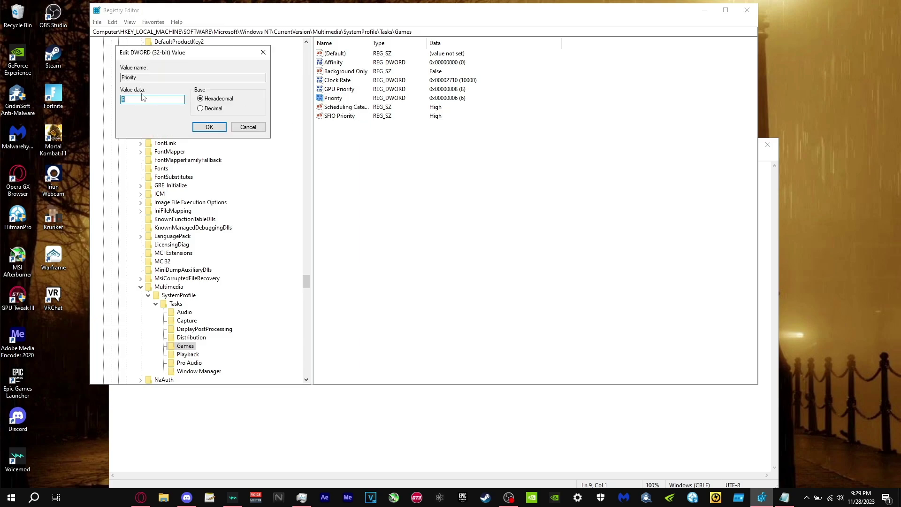
pyautogui.click(244, 128)
pyautogui.doubleClick(334, 90)
pyautogui.click(248, 128)
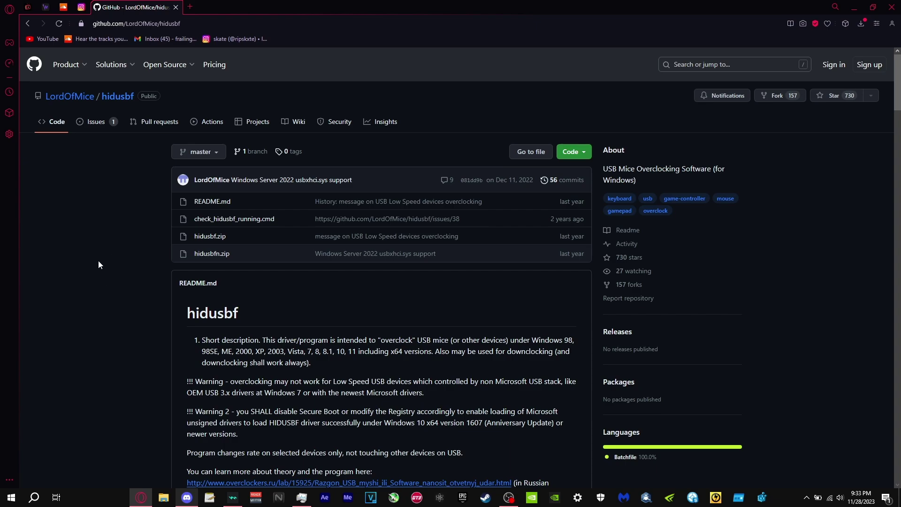
# - Download the LordOfMice/hidusbf repository from GitHub as a ZIP and extract the archive to its default Downloads folder in WinRAR
pyautogui.click(578, 154)
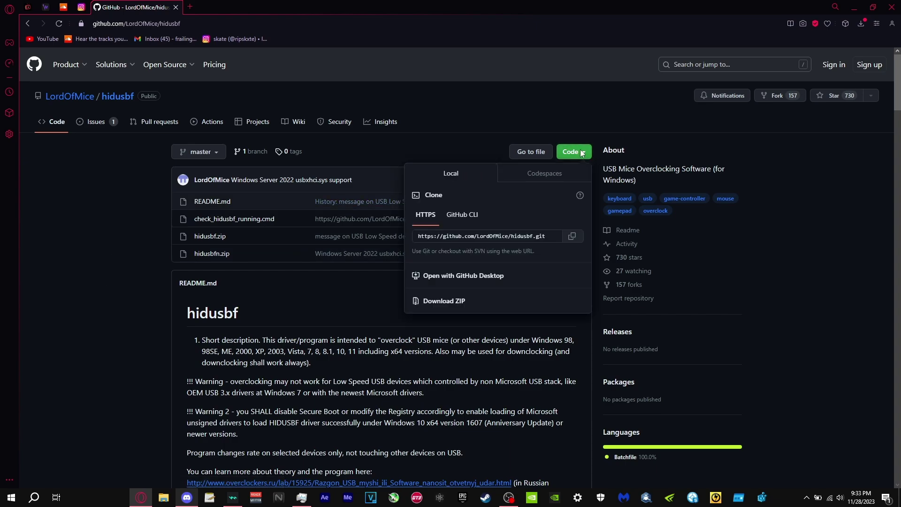
pyautogui.click(443, 301)
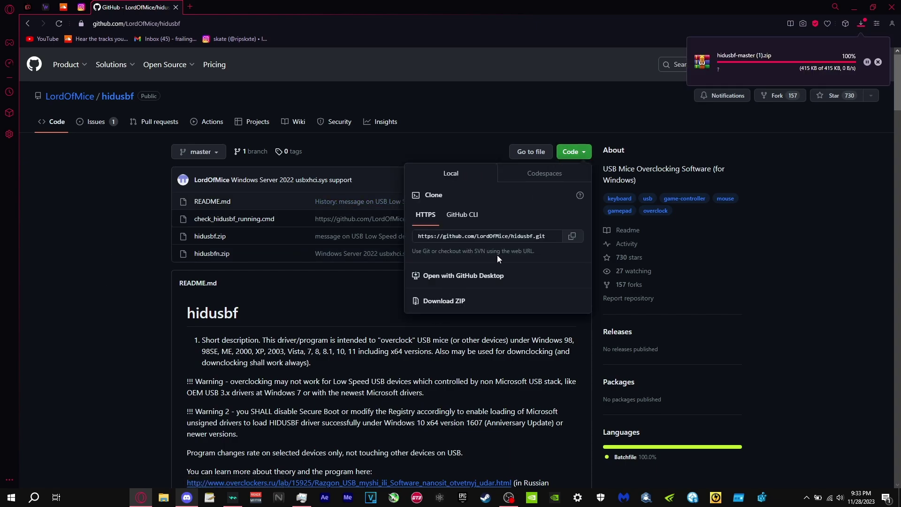
pyautogui.click(731, 58)
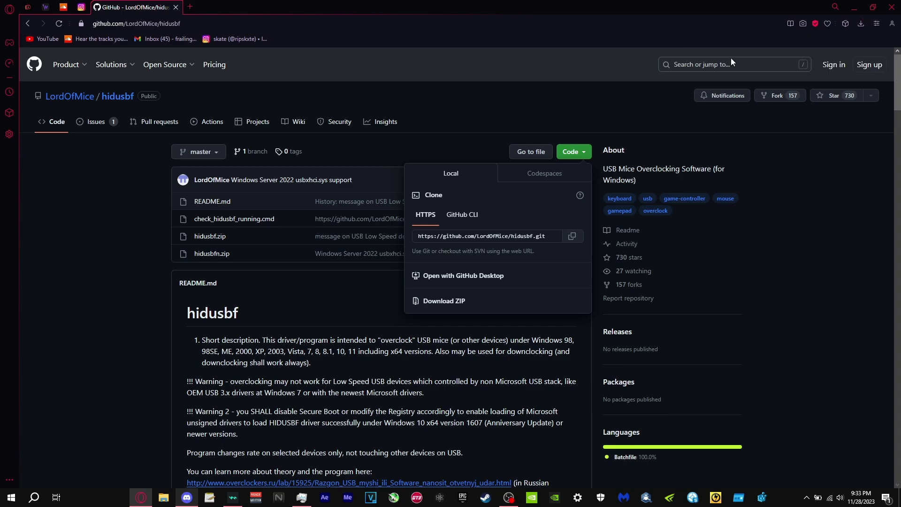
pyautogui.click(52, 64)
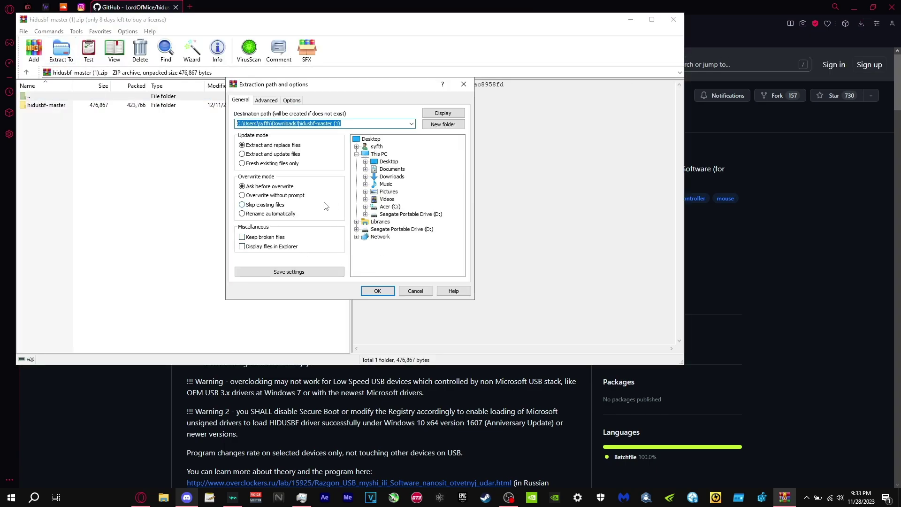
pyautogui.click(377, 290)
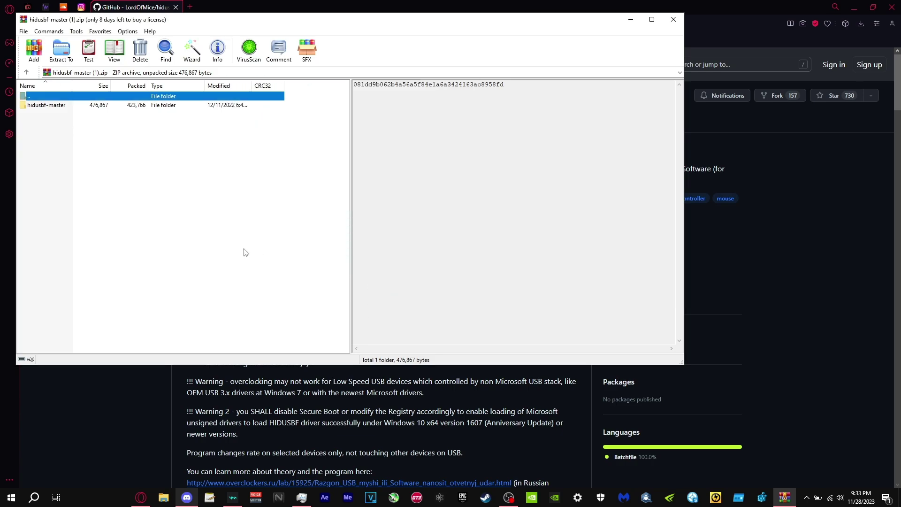
# - In File Explorer, open the inner hidusbf-master folder of the extracted hidusbf-master (1) folder in Downloads
pyautogui.click(163, 497)
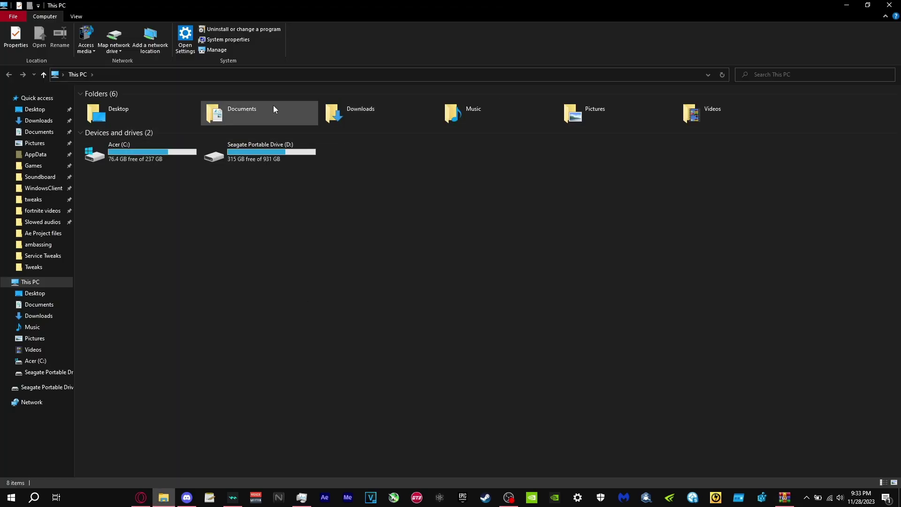
pyautogui.doubleClick(370, 113)
pyautogui.press('super+Down')
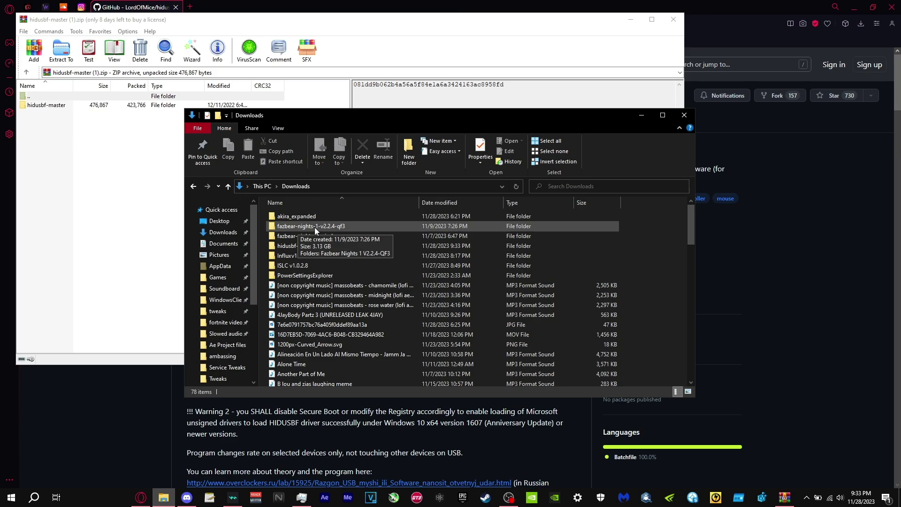
pyautogui.click(338, 265)
pyautogui.scroll(-6, 325, 304)
pyautogui.scroll(6, 325, 303)
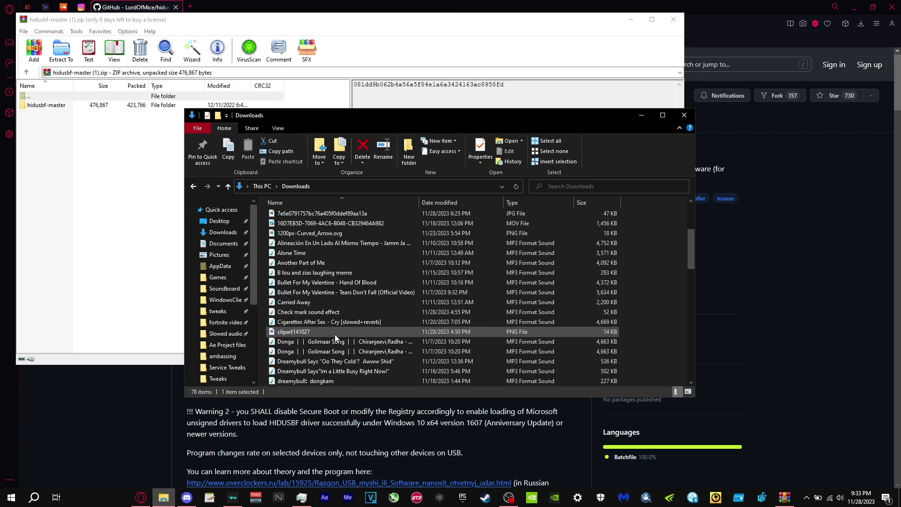
pyautogui.click(314, 247)
pyautogui.doubleClick(314, 247)
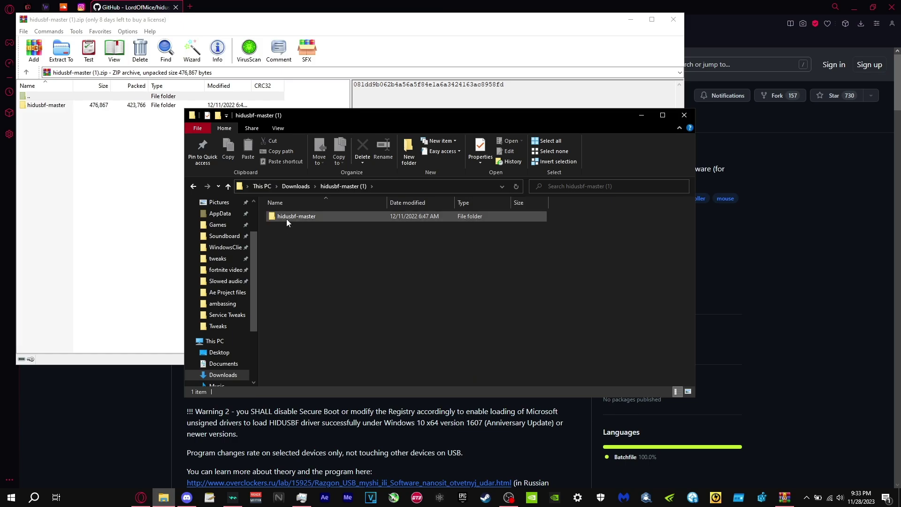
pyautogui.doubleClick(287, 219)
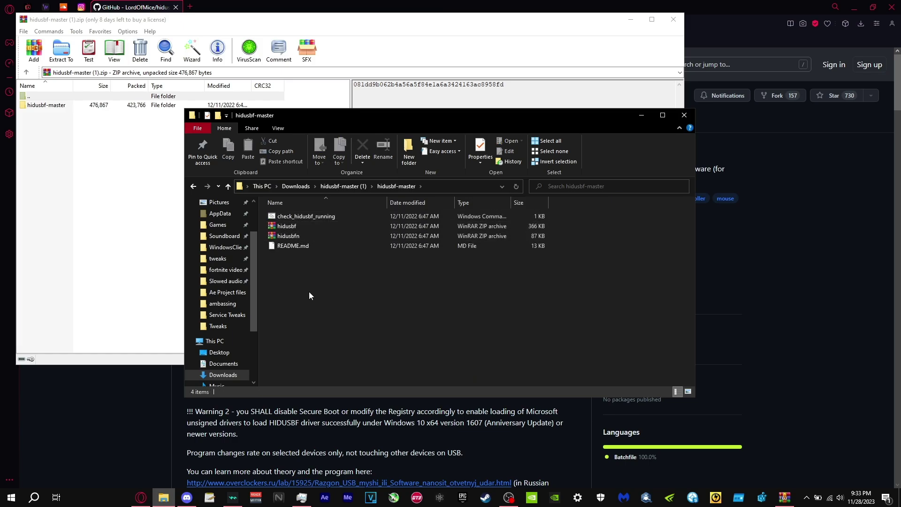
# - Extract the hidusbf ZIP archive into its own hidusbf folder, keeping the default extraction options
pyautogui.click(292, 228)
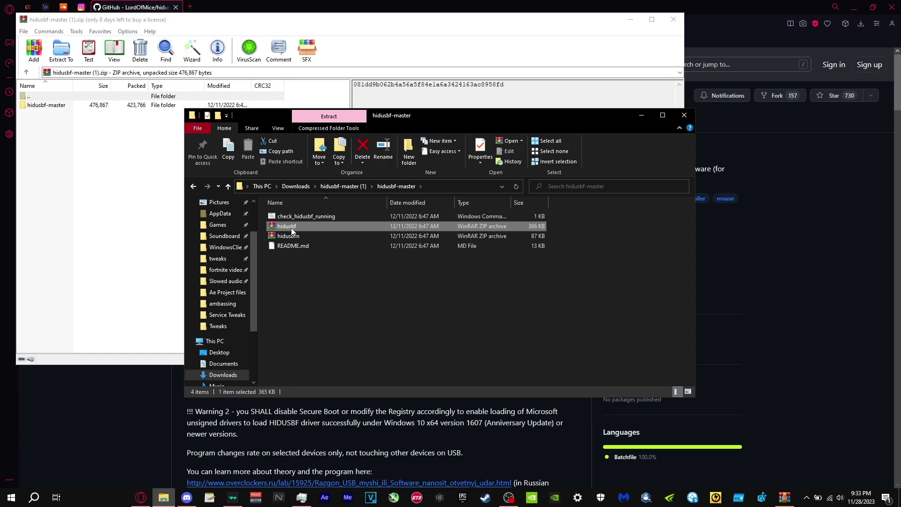
pyautogui.rightClick(291, 227)
pyautogui.click(324, 256)
pyautogui.click(478, 354)
# - Open the DRIVER folder inside the extracted hidusbf folder and run the Setup application
pyautogui.doubleClick(296, 215)
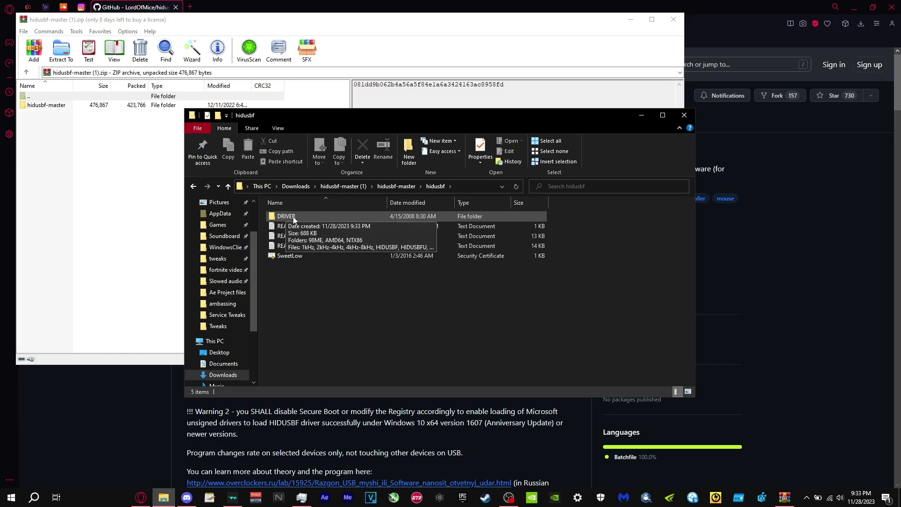
pyautogui.doubleClick(293, 216)
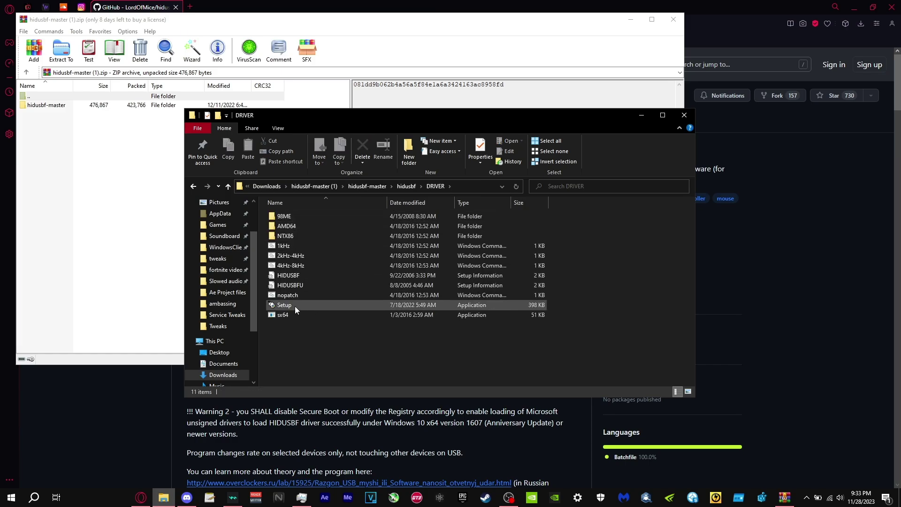
pyautogui.doubleClick(295, 306)
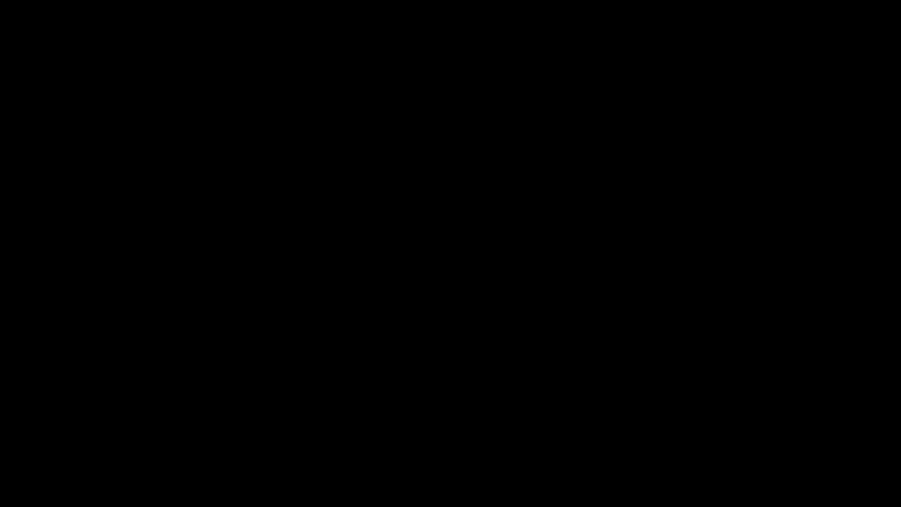
# - List all USB devices and set the rate to 1000 for the USB Composite Device whose child names start with HID Keyboard Device
pyautogui.click(272, 186)
pyautogui.click(249, 230)
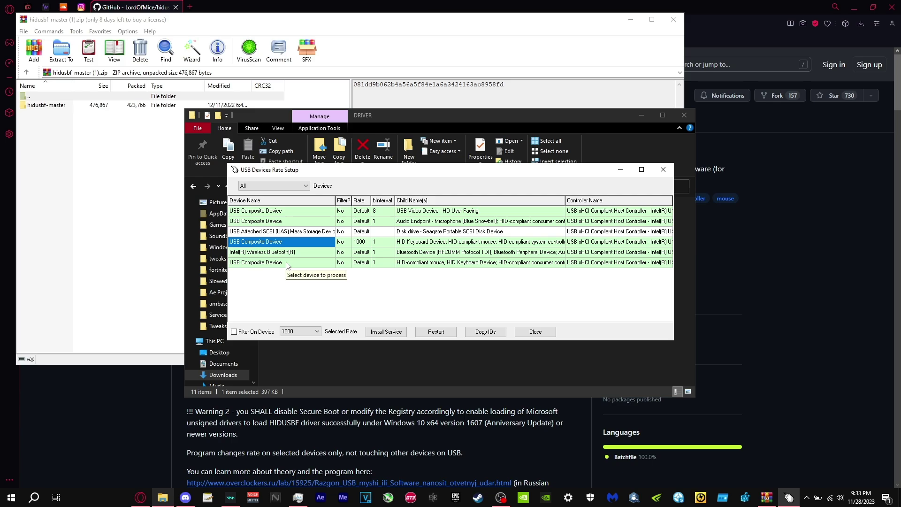
pyautogui.click(286, 223)
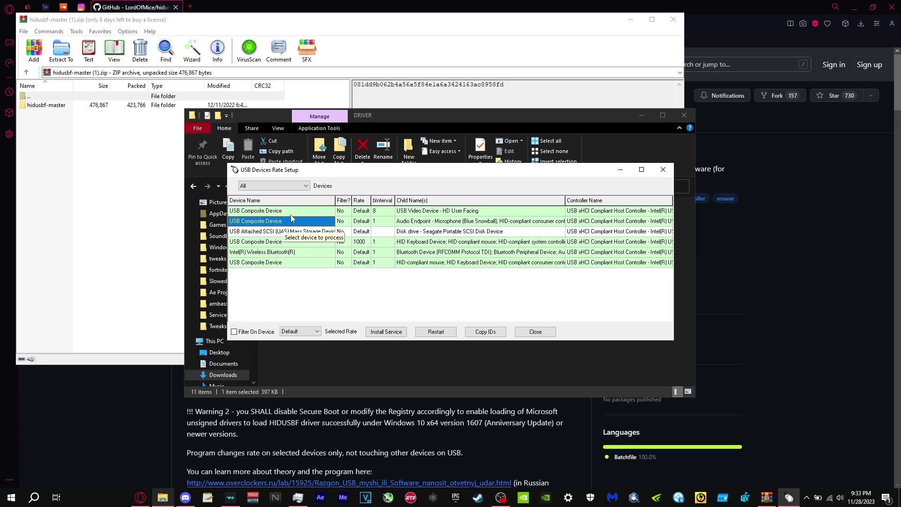
pyautogui.click(283, 242)
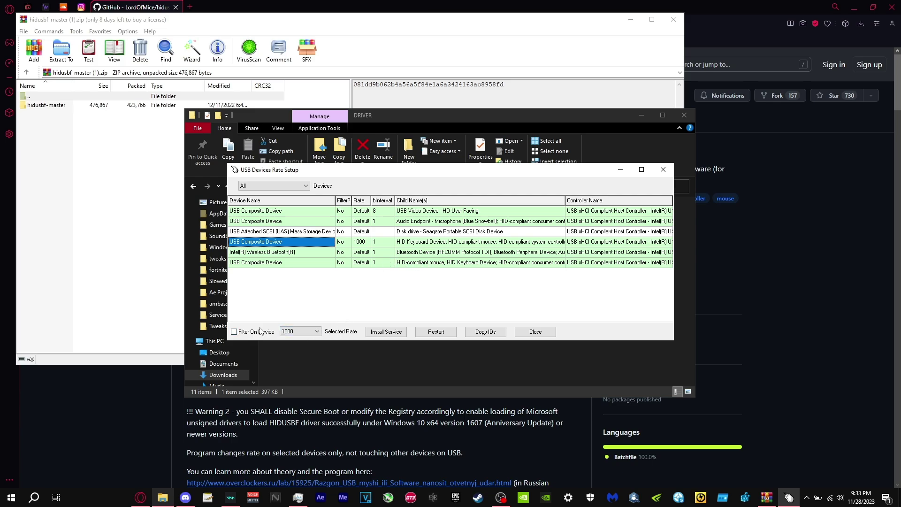
pyautogui.click(317, 331)
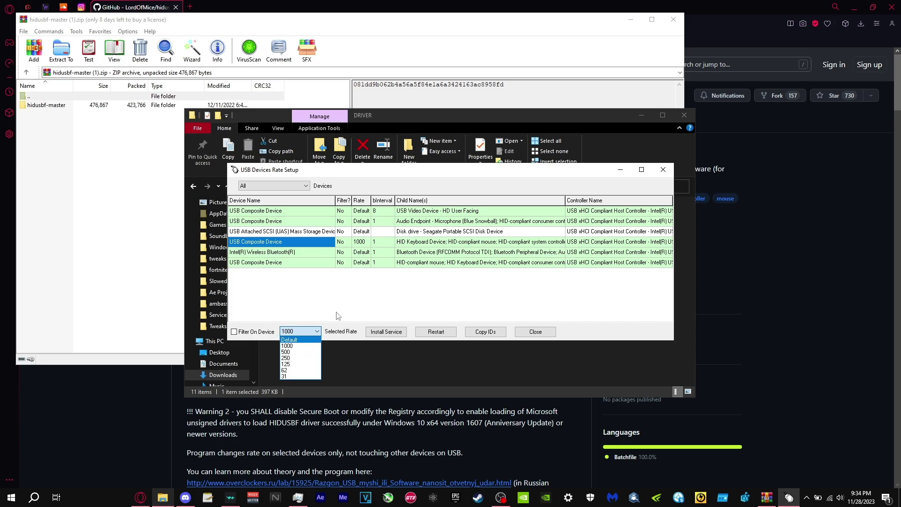
pyautogui.click(302, 346)
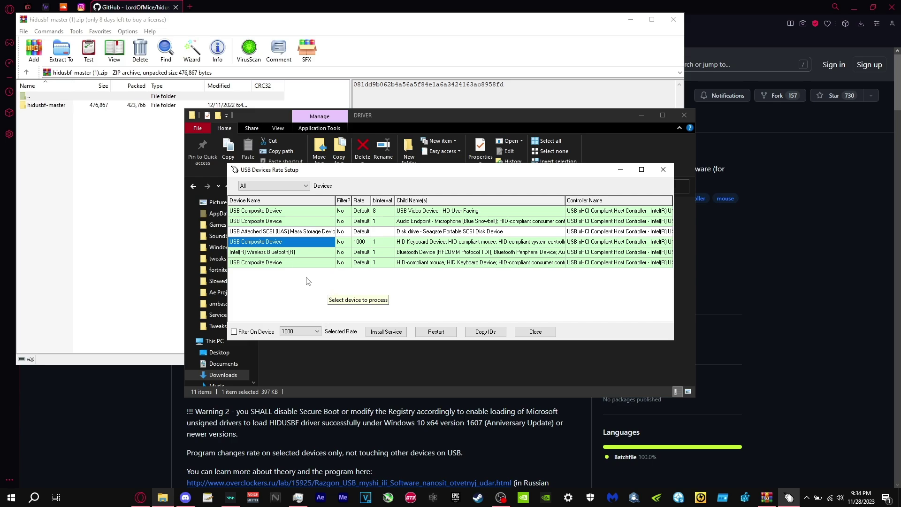
# - Compare the selected rates of the two USB Composite Devices that contain an HID-compliant mouse
pyautogui.click(271, 263)
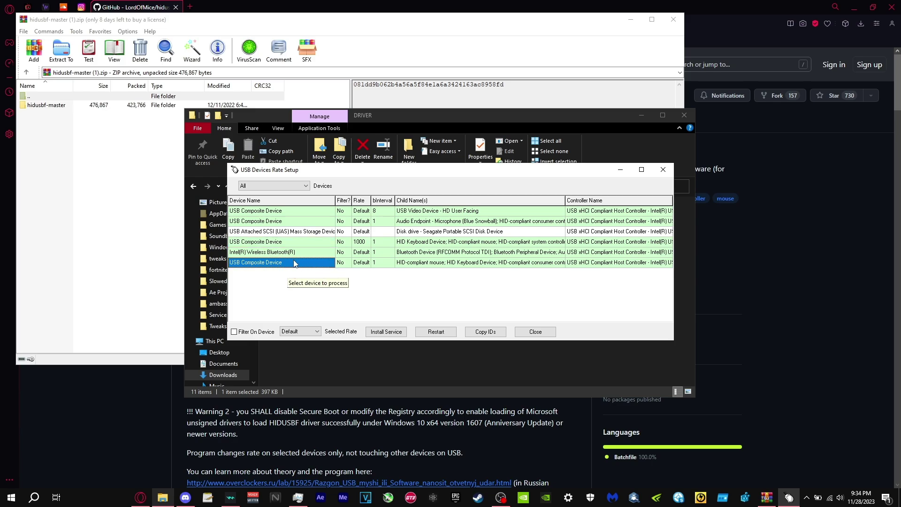
pyautogui.click(276, 242)
pyautogui.click(272, 265)
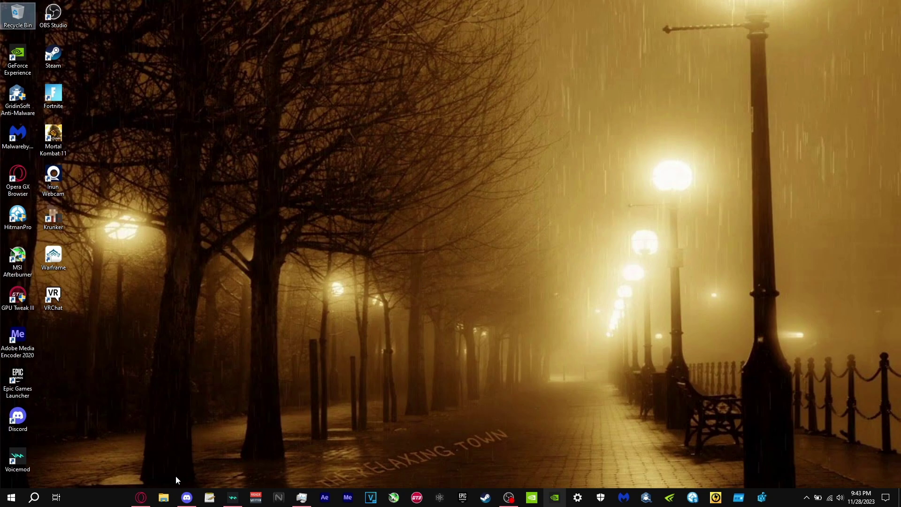
# - Open the AppData\Local folder inside the user profile folder on the Acer (C:) drive
pyautogui.click(164, 497)
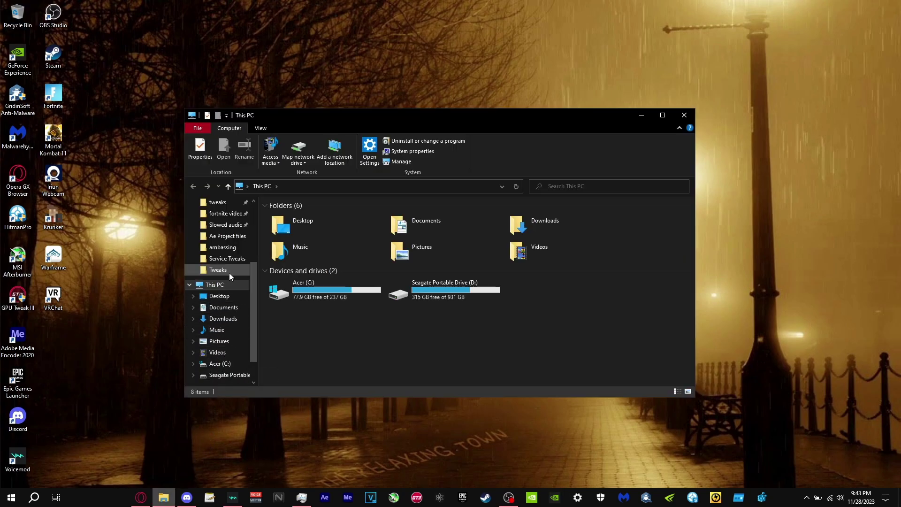
pyautogui.doubleClick(302, 293)
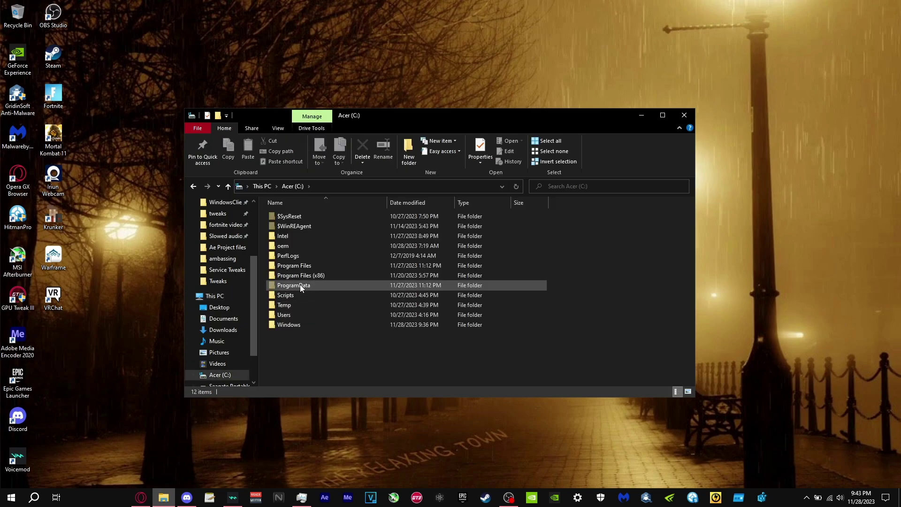
pyautogui.doubleClick(286, 315)
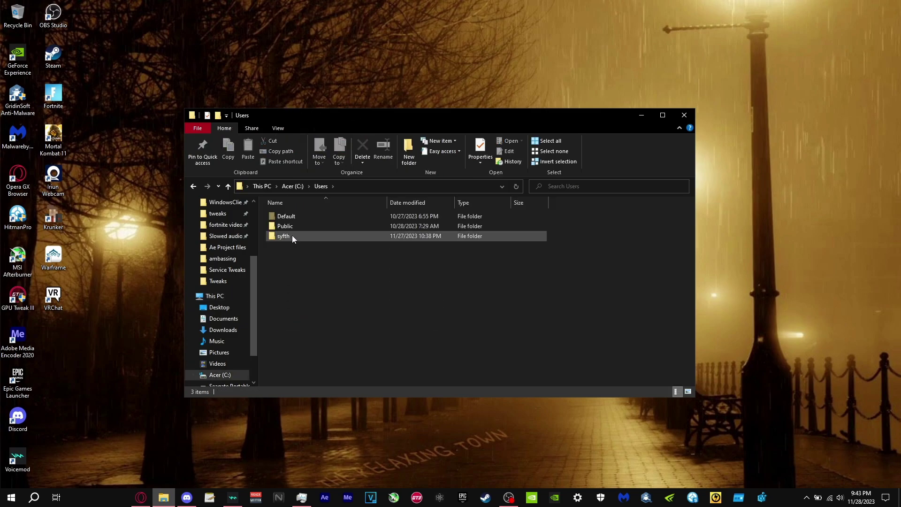
pyautogui.click(280, 236)
pyautogui.doubleClick(281, 237)
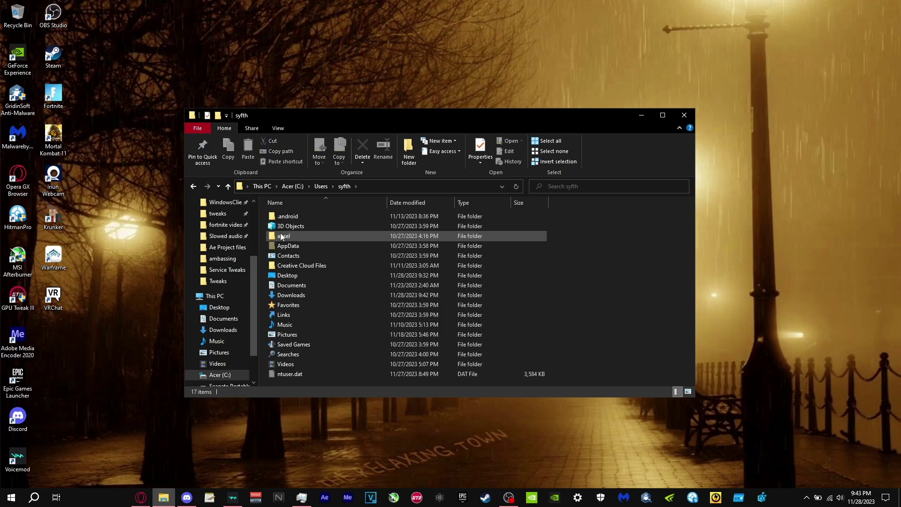
pyautogui.doubleClick(285, 245)
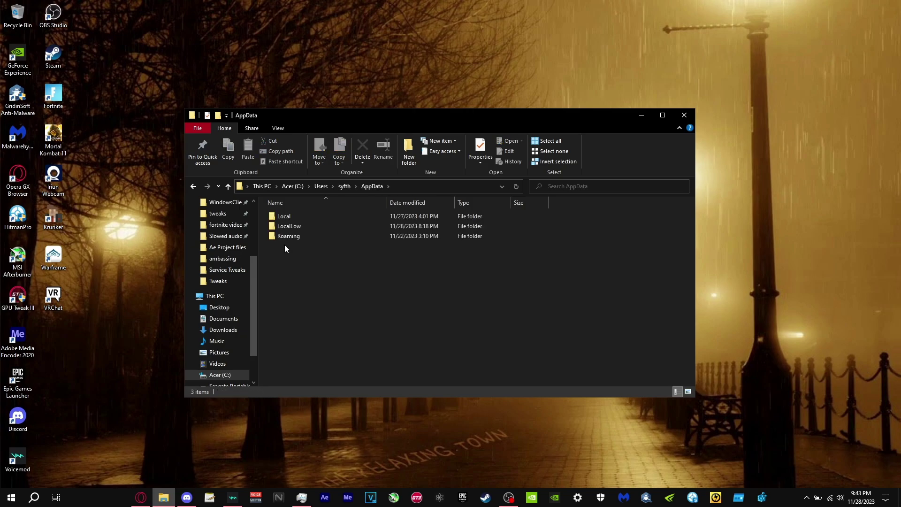
pyautogui.doubleClick(280, 218)
# - Open the WindowsClient folder under FortniteGame\Saved\Config
pyautogui.scroll(-1, 303, 300)
pyautogui.scroll(-1, 303, 301)
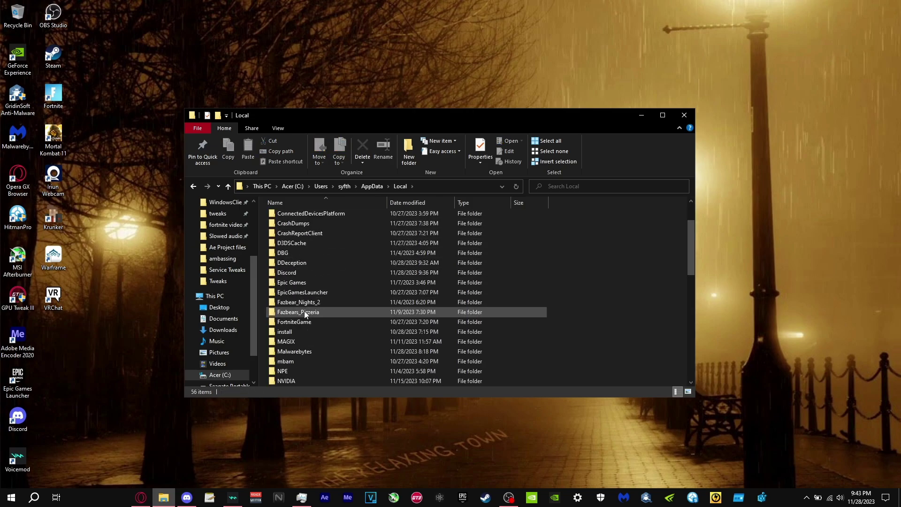
pyautogui.doubleClick(294, 319)
pyautogui.doubleClick(288, 217)
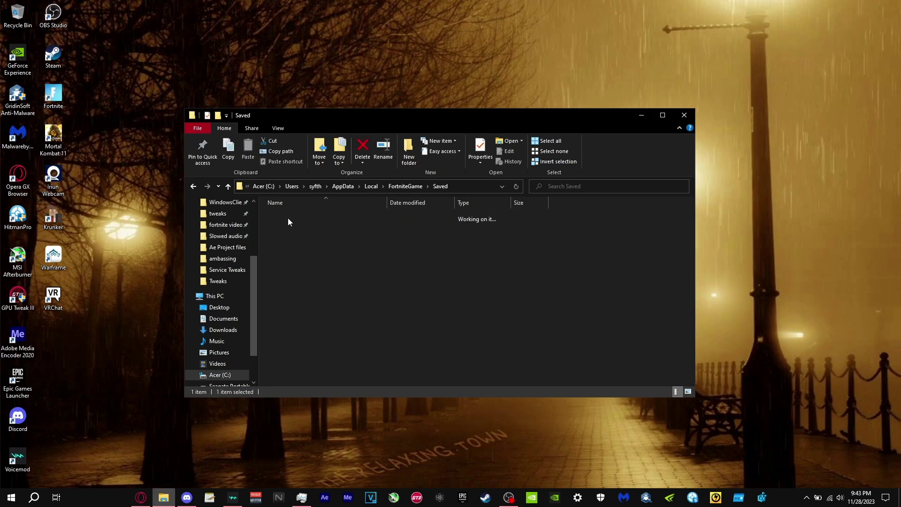
pyautogui.doubleClick(288, 228)
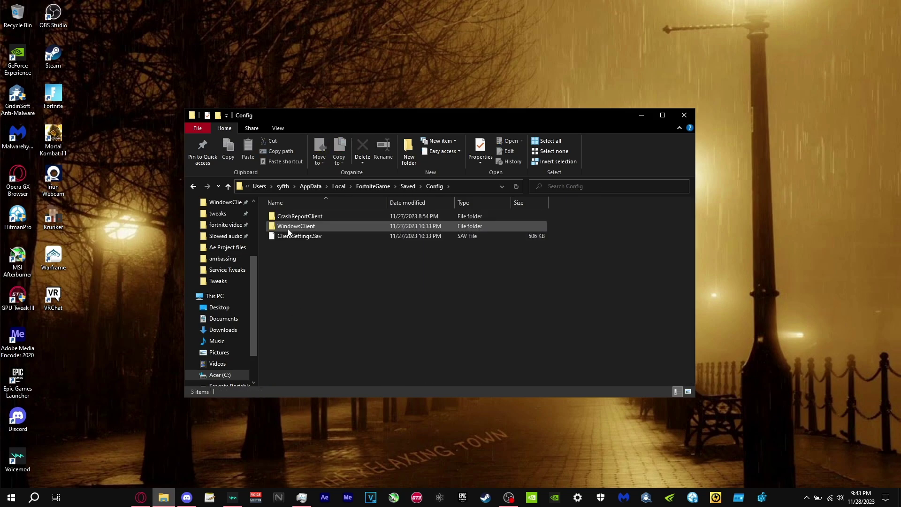
pyautogui.doubleClick(288, 229)
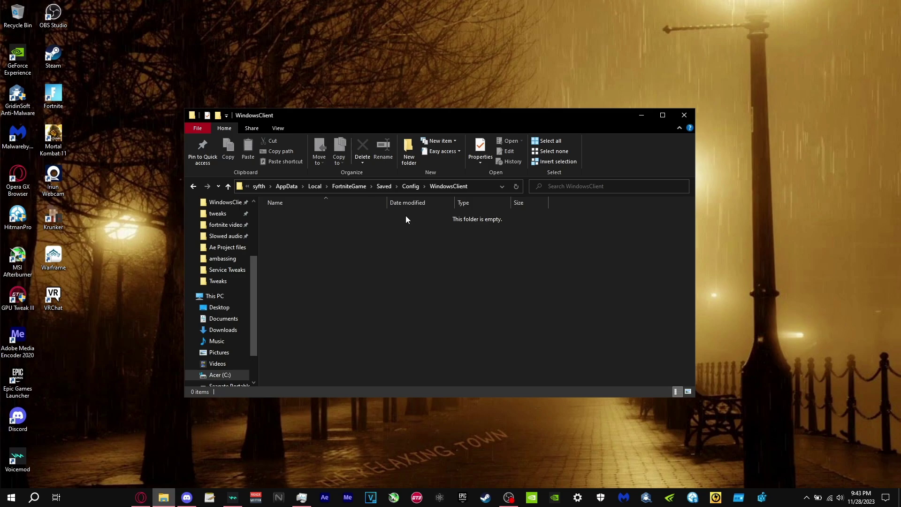
pyautogui.moveTo(550, 254); pyautogui.dragTo(328, 265)
# - Launch Fortnite, declining the automatic best settings and skipping the intro video
pyautogui.click(456, 499)
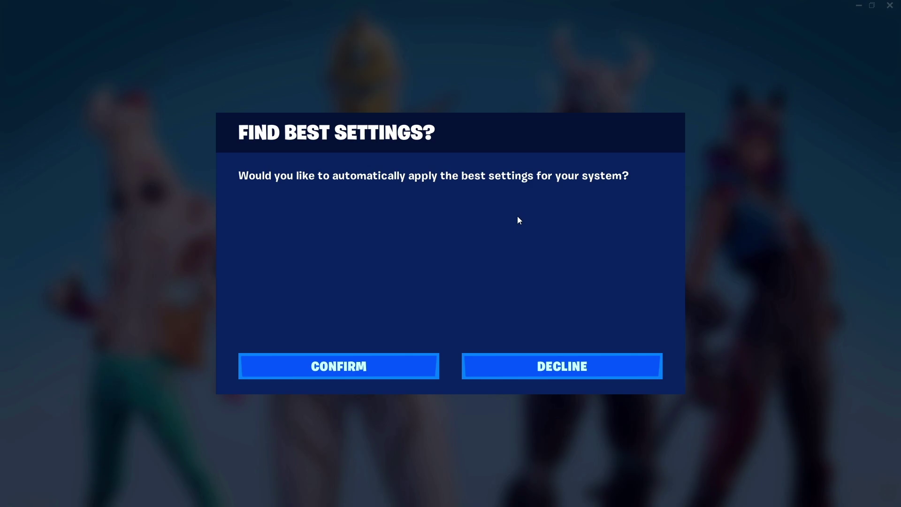
pyautogui.click(538, 372)
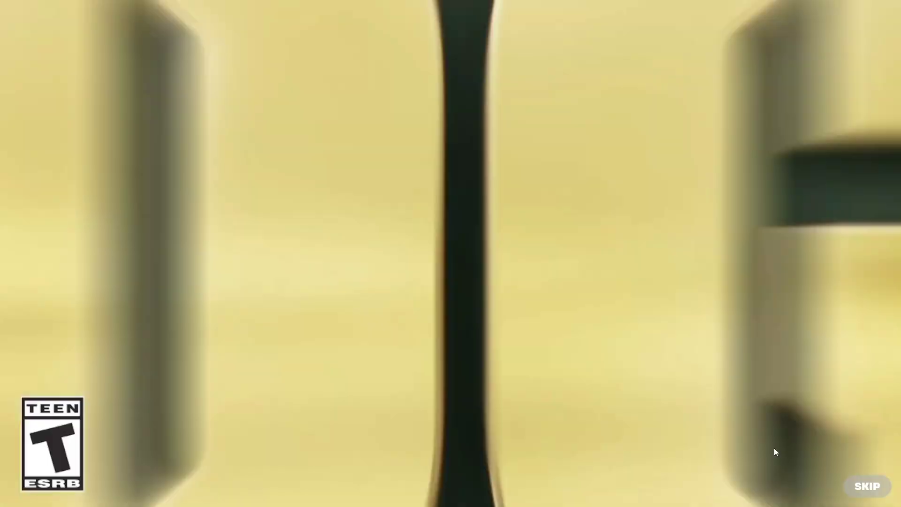
pyautogui.click(866, 485)
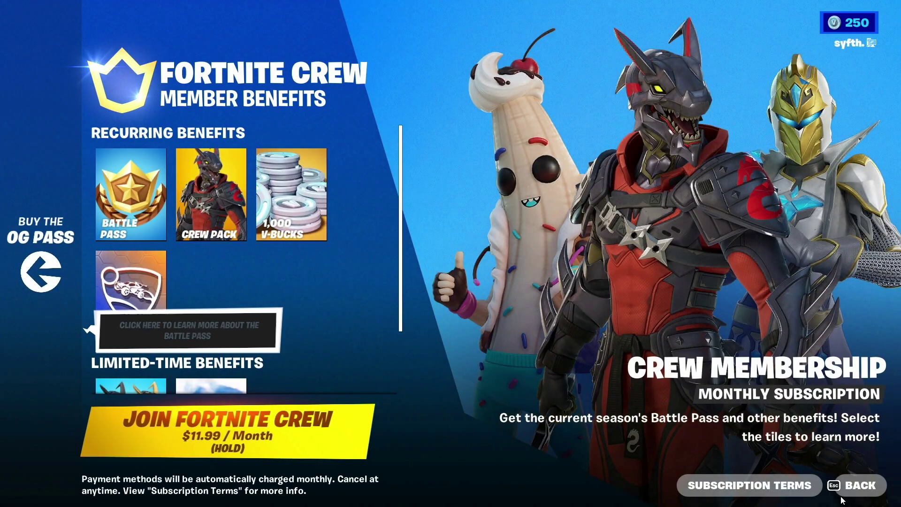
# - Leave the Fortnite Crew and OG Pass screens and open the game's Video settings
pyautogui.press('Escape')
pyautogui.click(840, 37)
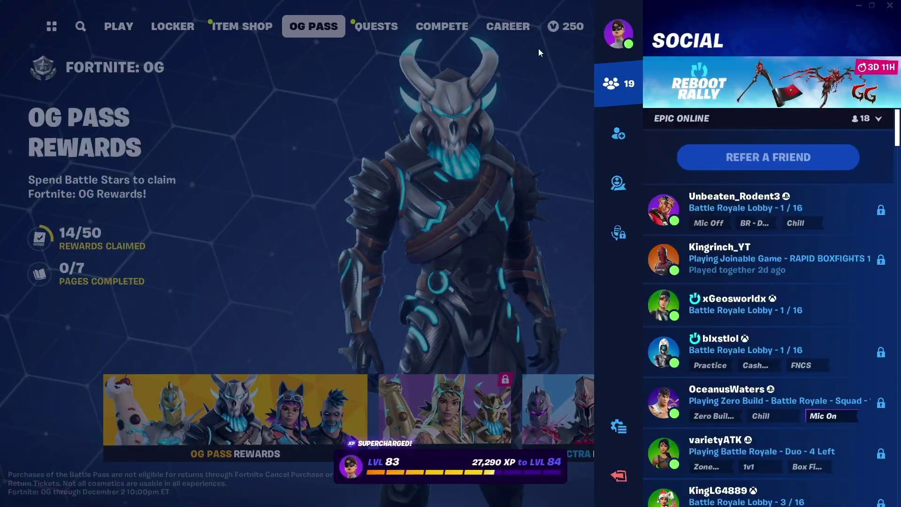
pyautogui.press('Escape')
pyautogui.press('Escape')
pyautogui.click(861, 38)
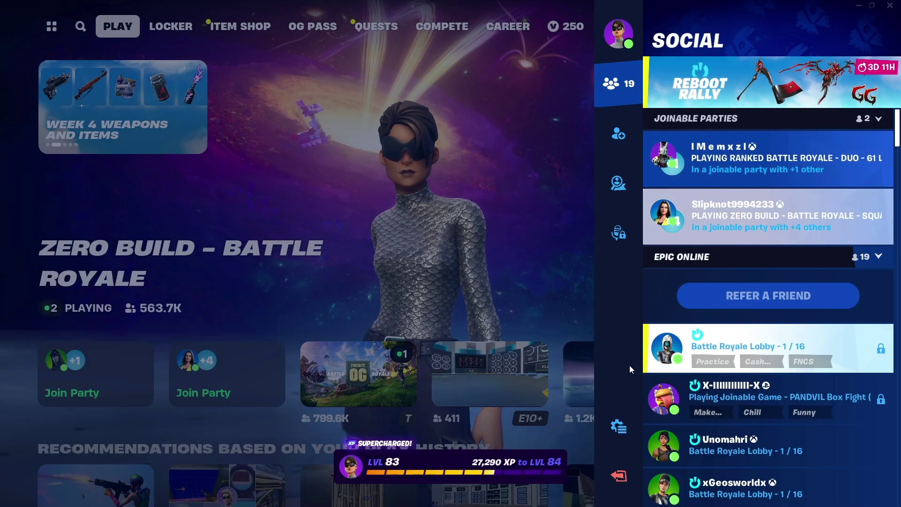
pyautogui.click(618, 424)
pyautogui.click(680, 94)
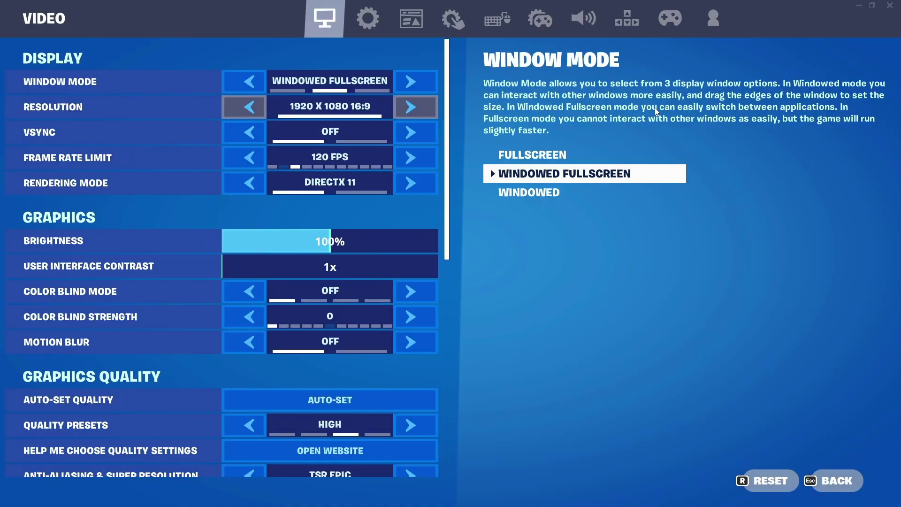
# - Set the window mode to Fullscreen and the resolution to 1920 x 1080 16:9
pyautogui.click(411, 82)
pyautogui.click(410, 81)
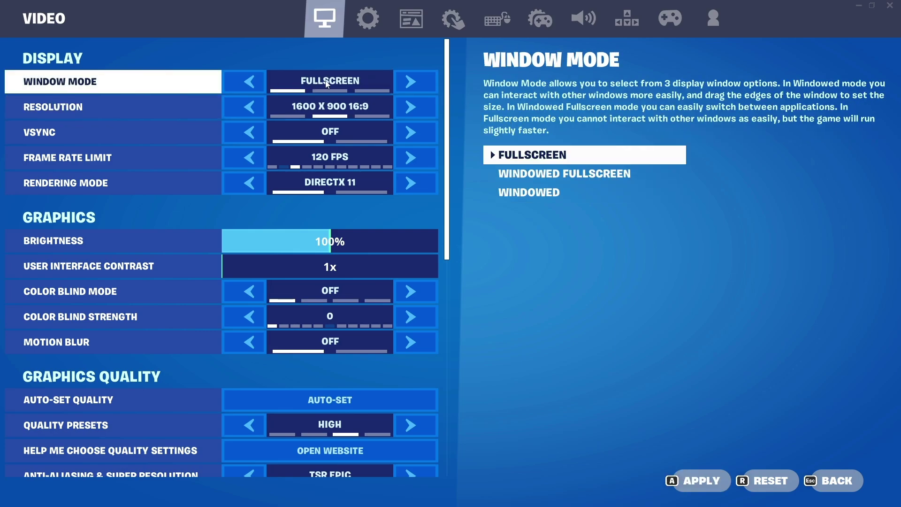
pyautogui.click(390, 106)
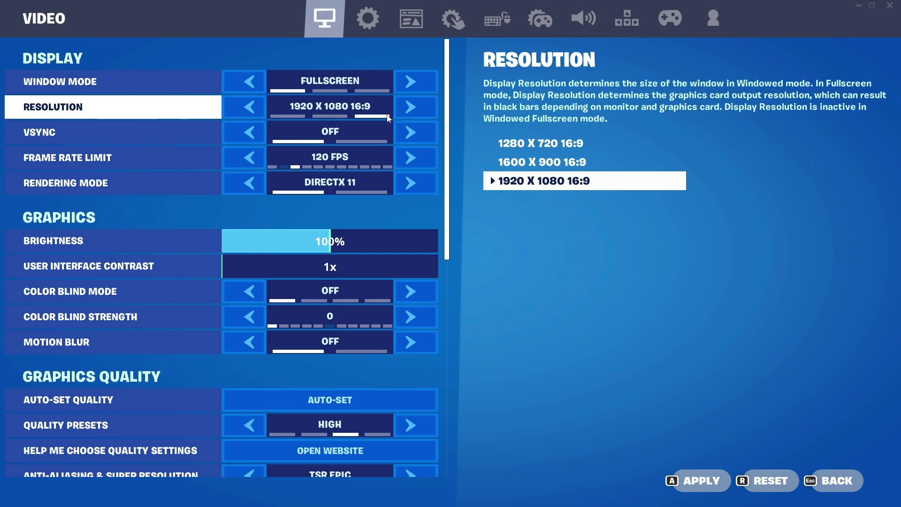
# - Set the frame rate limit to 180 FPS and the brightness to 150%
pyautogui.click(398, 159)
pyautogui.click(397, 158)
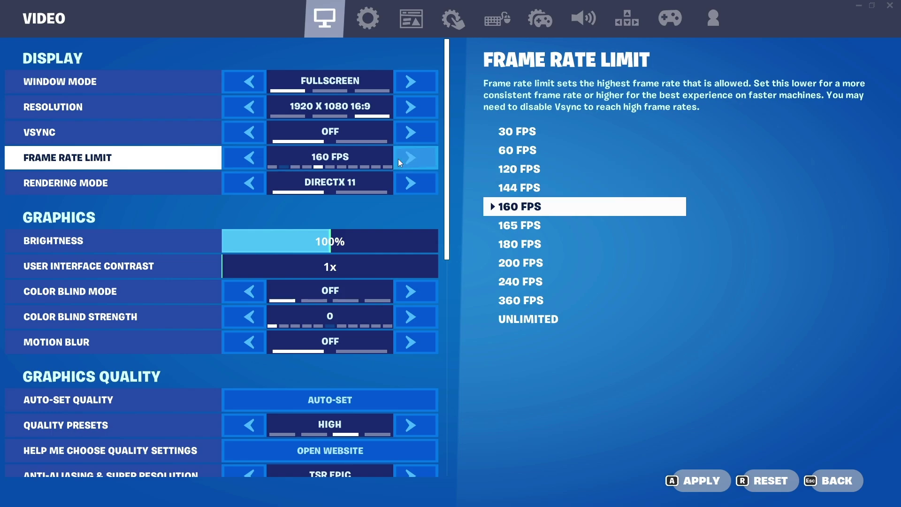
pyautogui.click(397, 158)
pyautogui.click(397, 159)
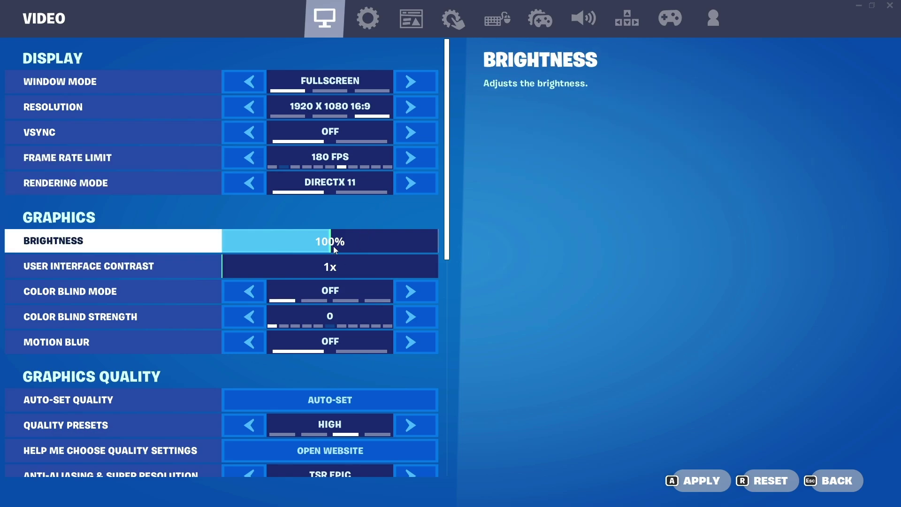
pyautogui.moveTo(333, 246); pyautogui.dragTo(523, 266)
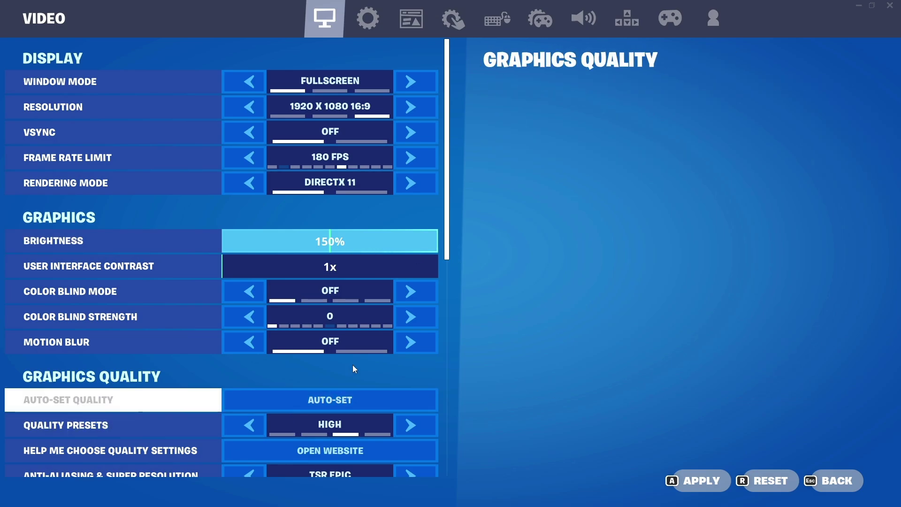
# - Set the graphics Quality Presets option to Low
pyautogui.scroll(-4, 347, 302)
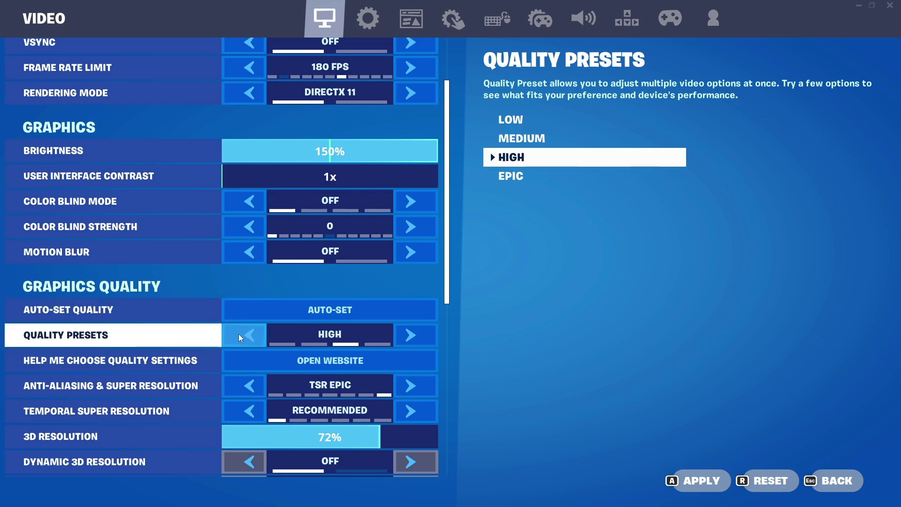
pyautogui.scroll(-1, 238, 335)
pyautogui.click(257, 305)
pyautogui.click(257, 305)
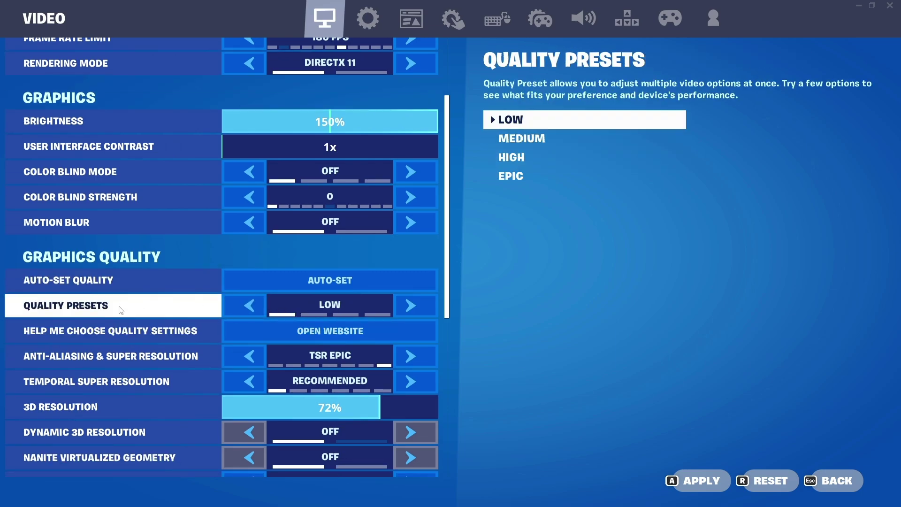
# - Turn off Anti-Aliasing & Super Resolution and raise the 3D Resolution to 100%
pyautogui.click(246, 351)
pyautogui.click(246, 351)
pyautogui.click(245, 351)
pyautogui.click(246, 351)
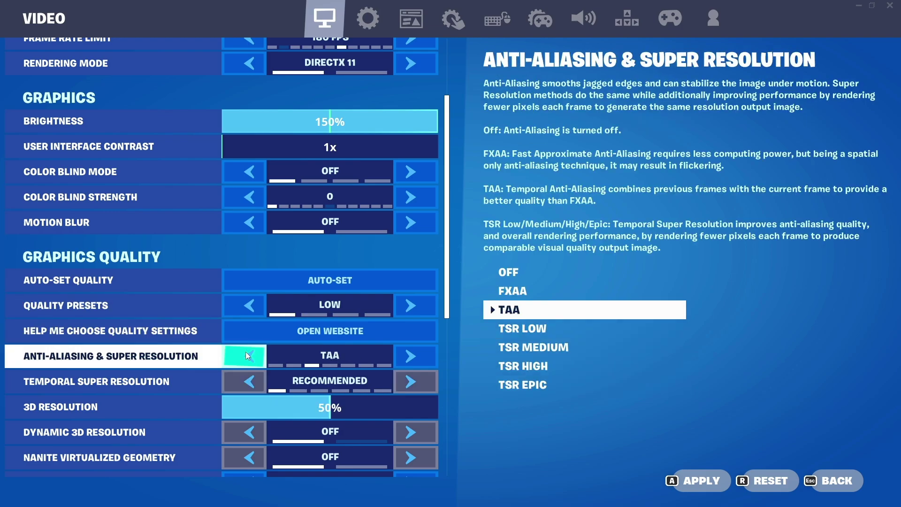
pyautogui.click(246, 351)
pyautogui.click(248, 351)
pyautogui.moveTo(384, 407); pyautogui.dragTo(474, 390)
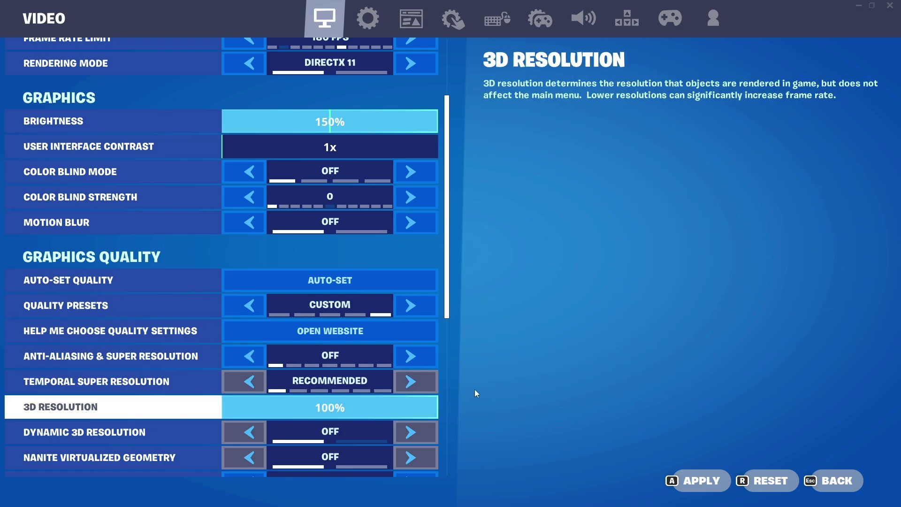
# - Set View Distance to Medium and Textures to Epic in the graphics quality settings
pyautogui.scroll(-1, 339, 406)
pyautogui.scroll(-1, 339, 410)
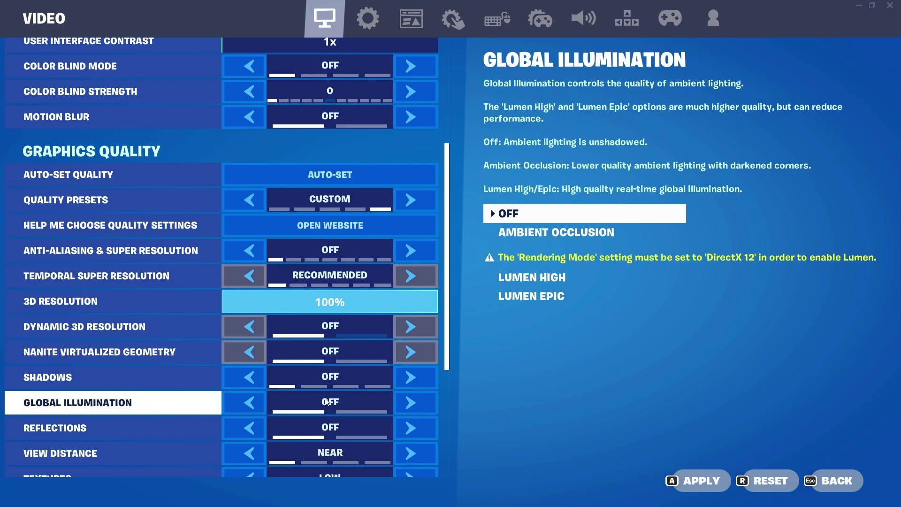
pyautogui.scroll(-1, 257, 361)
pyautogui.scroll(-1, 294, 402)
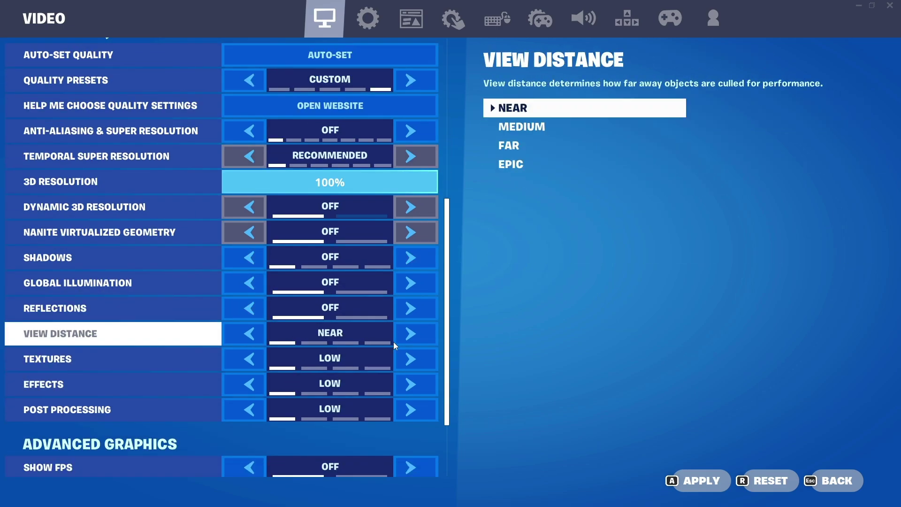
pyautogui.click(406, 339)
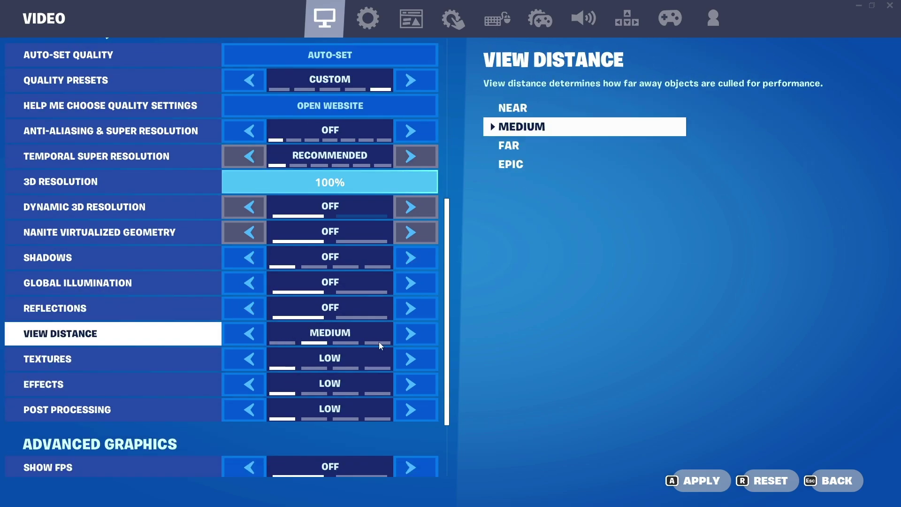
pyautogui.click(255, 359)
pyautogui.click(254, 361)
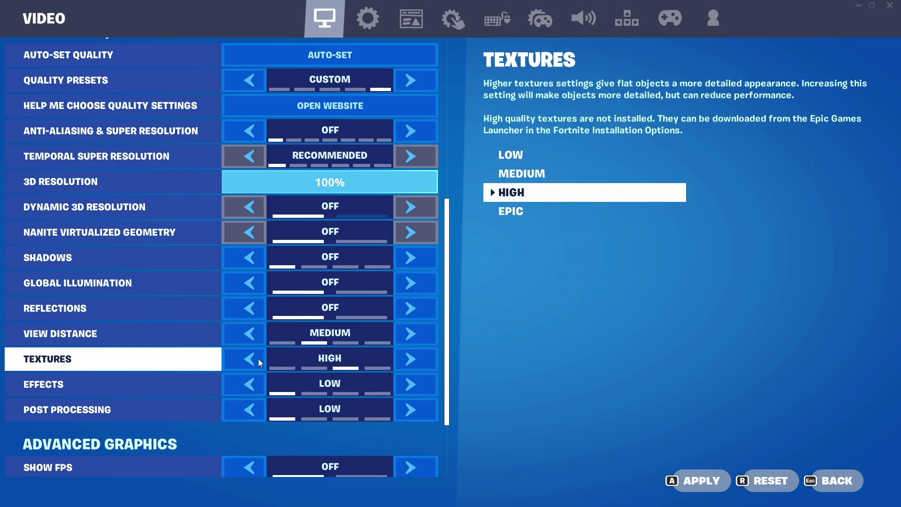
pyautogui.click(403, 360)
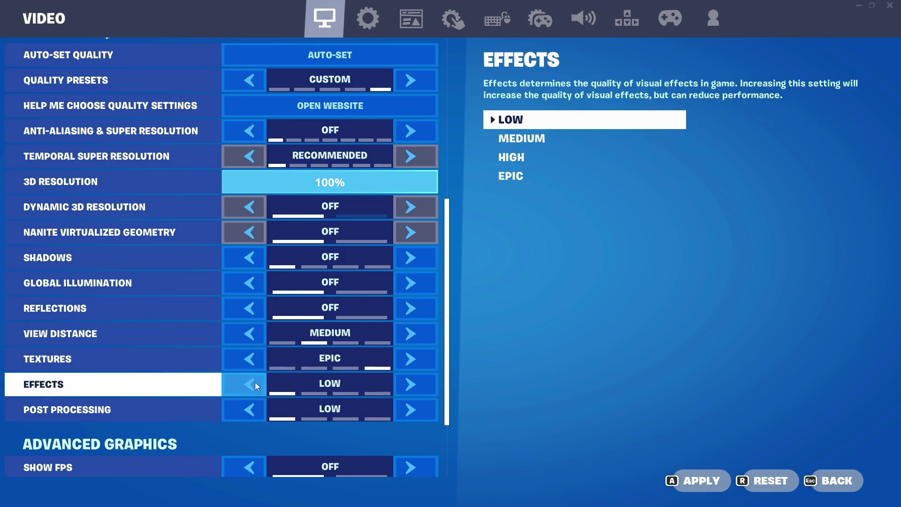
# - Turn on Show FPS and Latency Markers, set NVIDIA Reflex Low Latency to On +Boost, and apply and keep the video settings
pyautogui.scroll(-3, 257, 381)
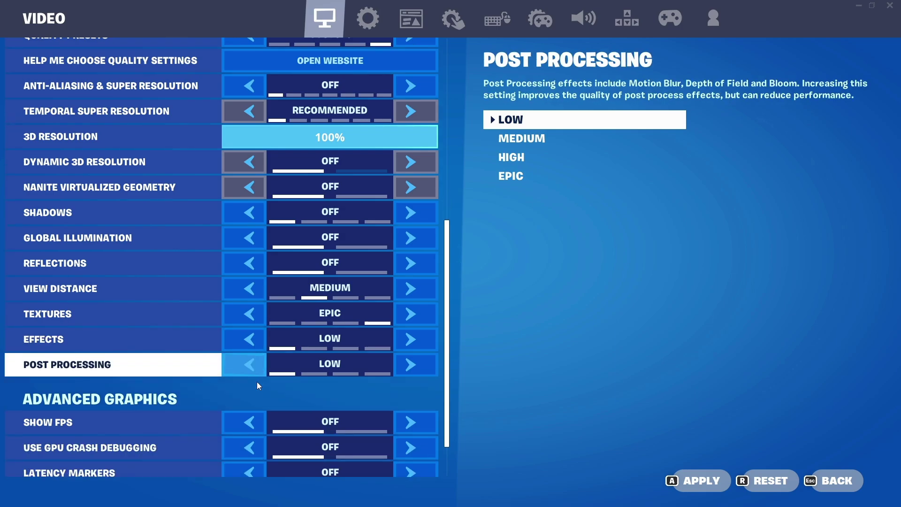
pyautogui.click(263, 365)
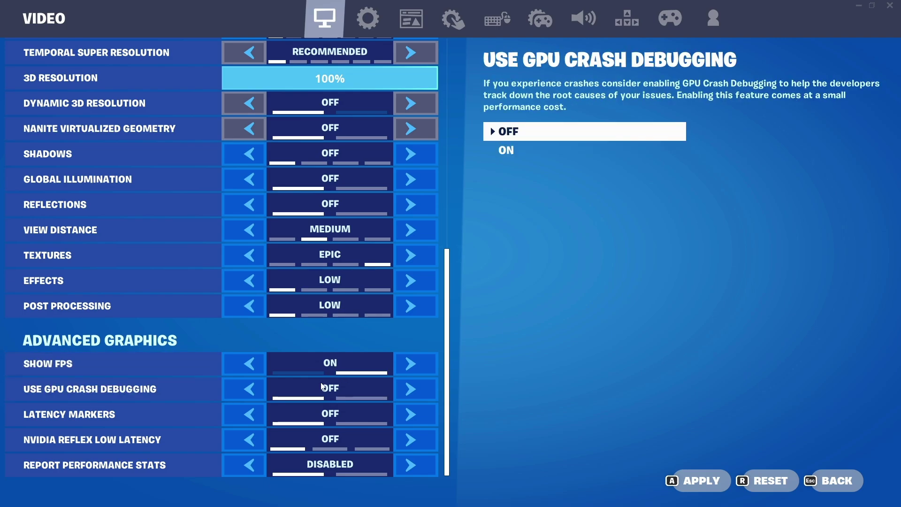
pyautogui.click(243, 439)
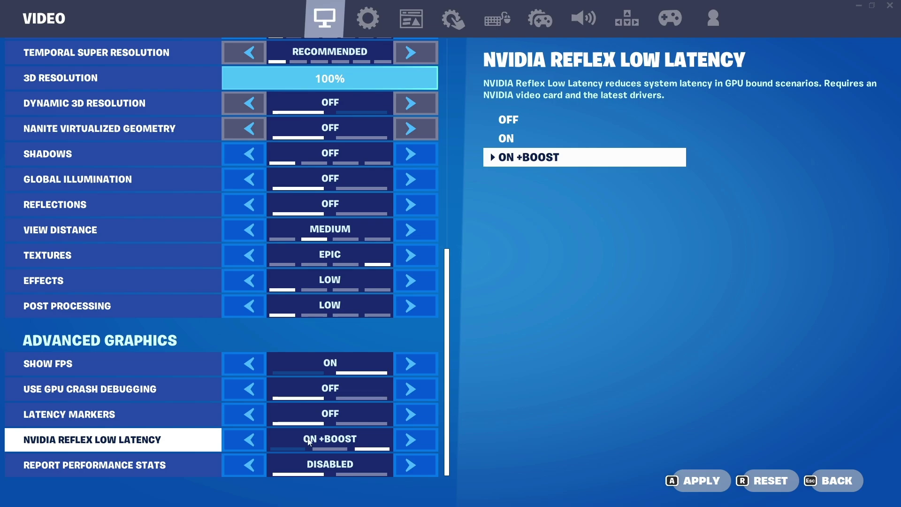
pyautogui.click(265, 418)
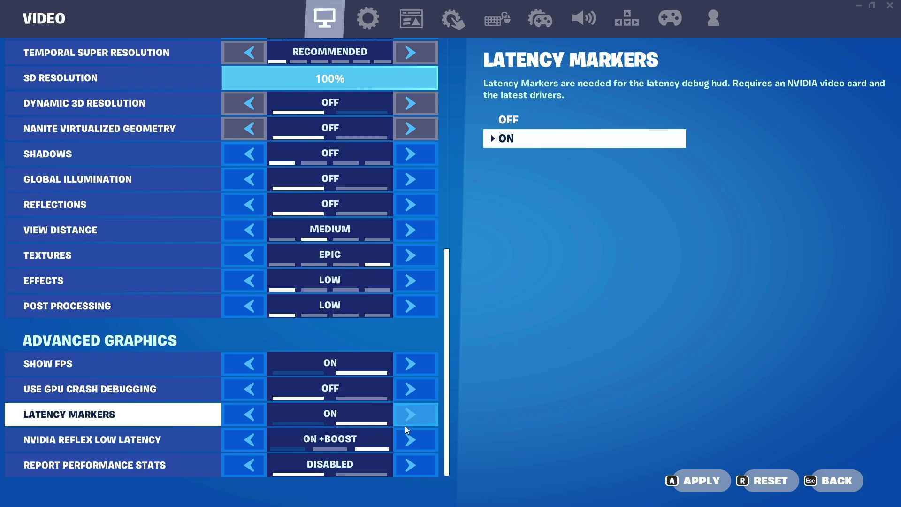
pyautogui.click(702, 481)
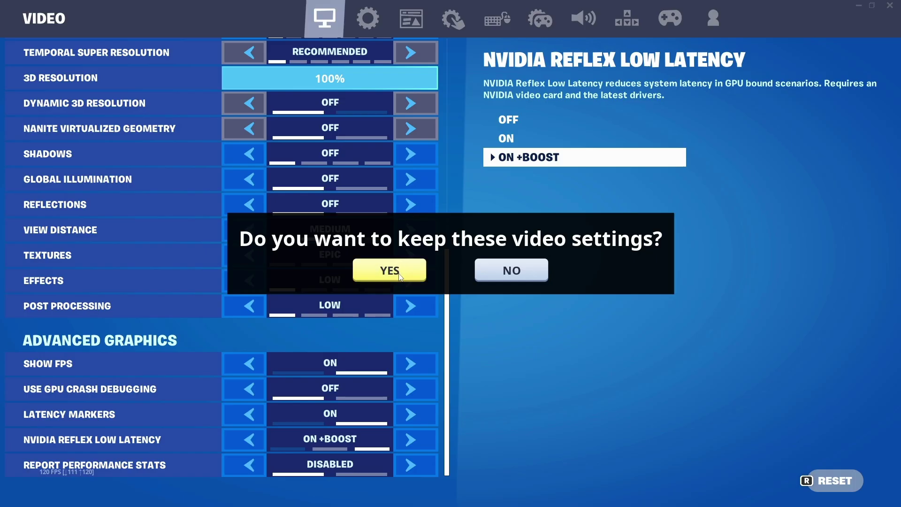
pyautogui.click(389, 274)
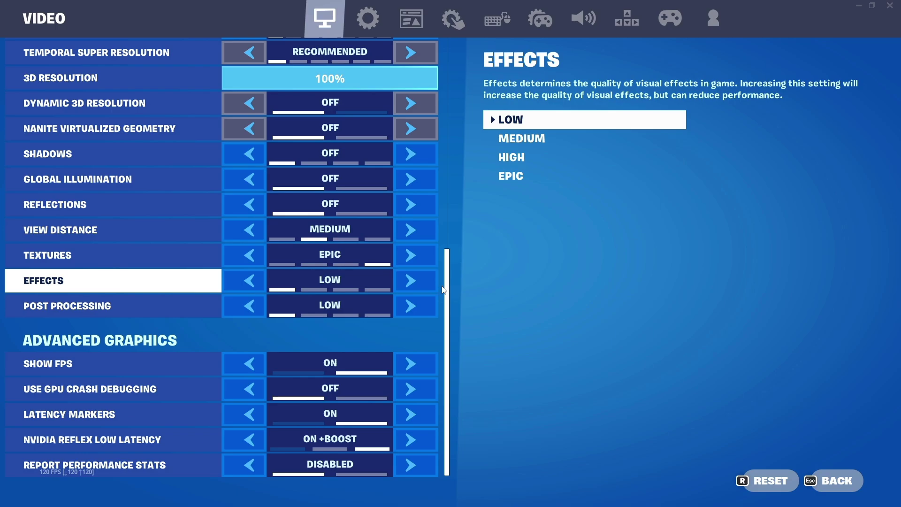
# - Set Rendering Mode to Performance - Lower Graphical Fidelity, apply the change and decline the immediate restart
pyautogui.moveTo(446, 287); pyautogui.dragTo(448, 82)
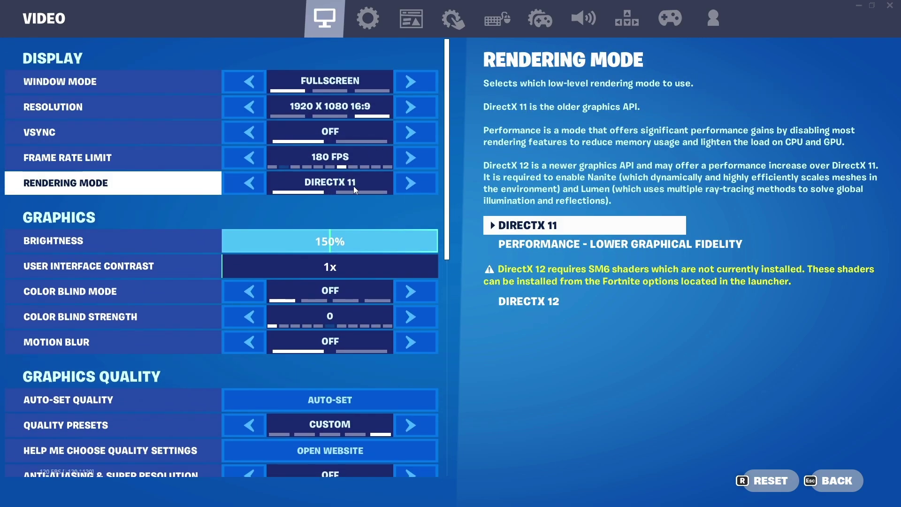
pyautogui.click(398, 185)
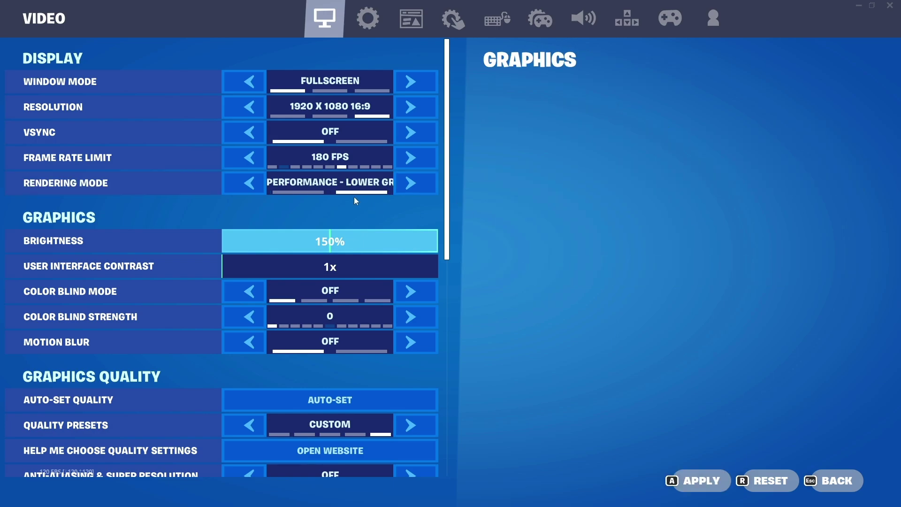
pyautogui.click(694, 478)
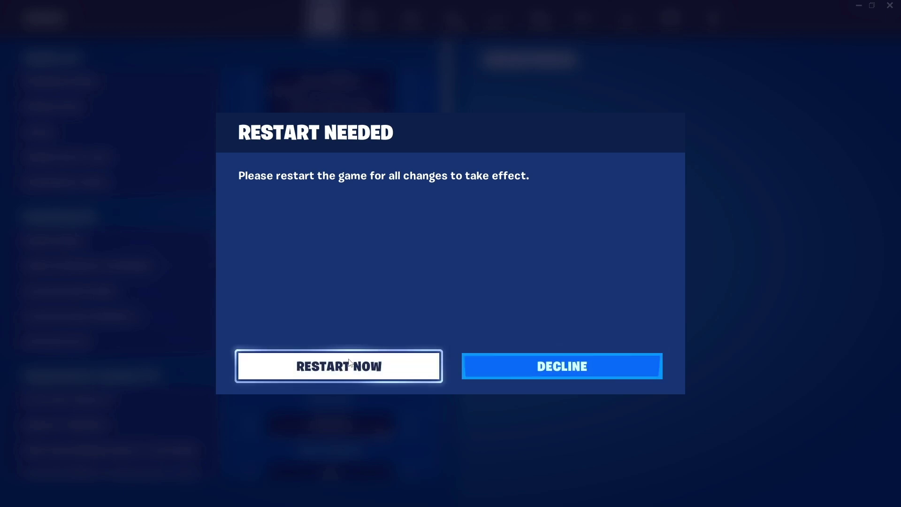
pyautogui.click(507, 368)
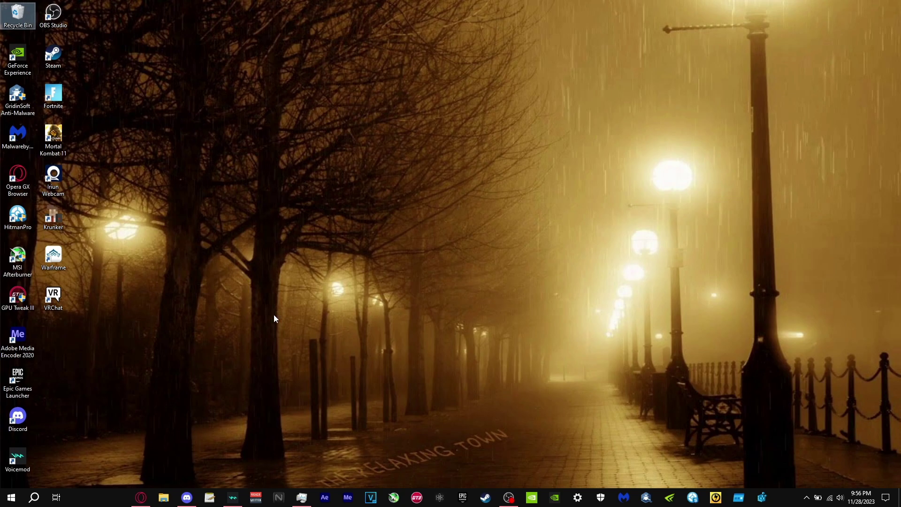
# - Switch to File Explorer and browse to the AppData folder inside the user's profile on the Acer (C:) drive
pyautogui.click(164, 497)
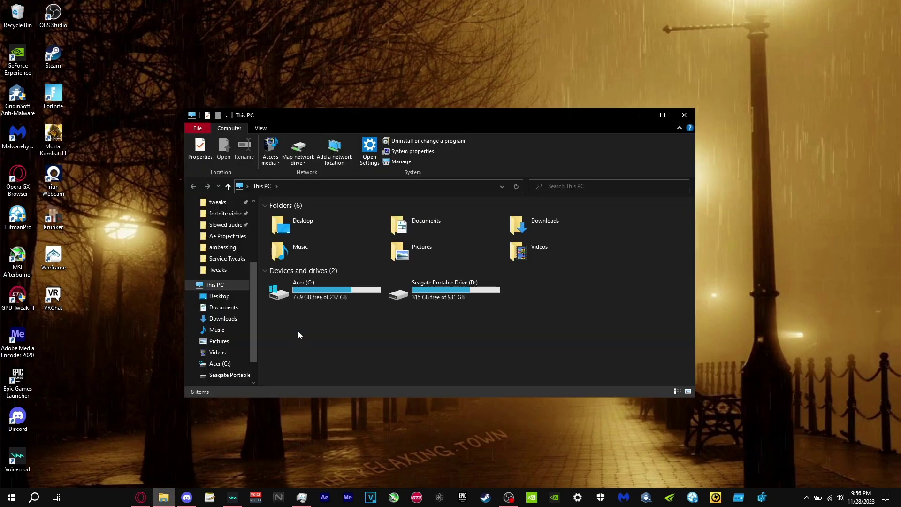
pyautogui.doubleClick(291, 300)
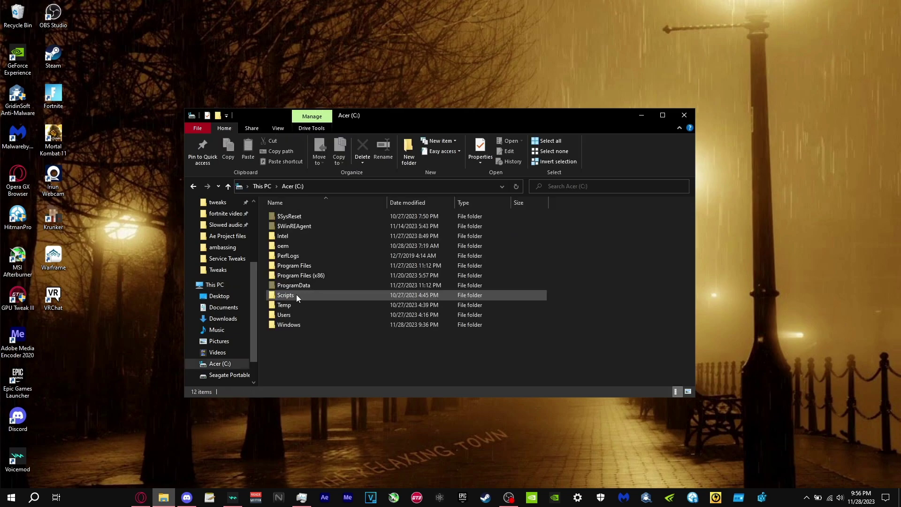
pyautogui.click(279, 318)
pyautogui.doubleClick(278, 319)
pyautogui.doubleClick(281, 237)
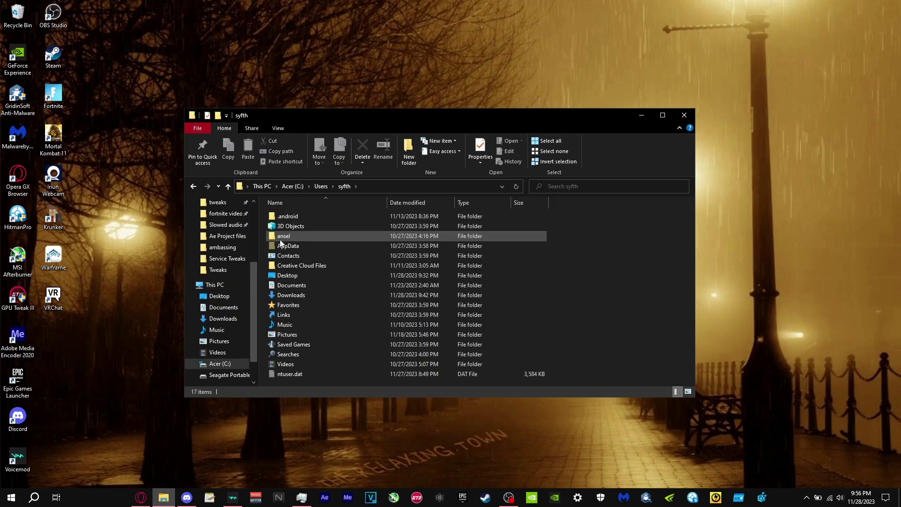
pyautogui.click(292, 245)
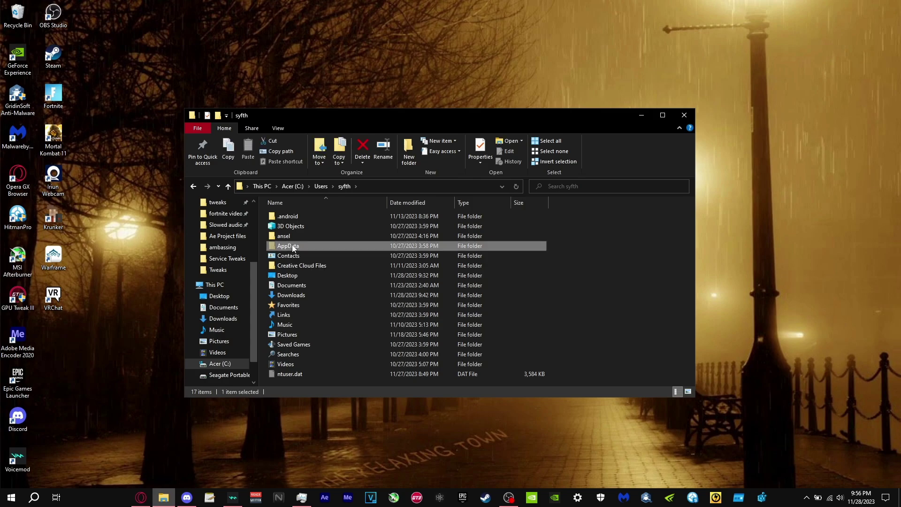
pyautogui.doubleClick(292, 247)
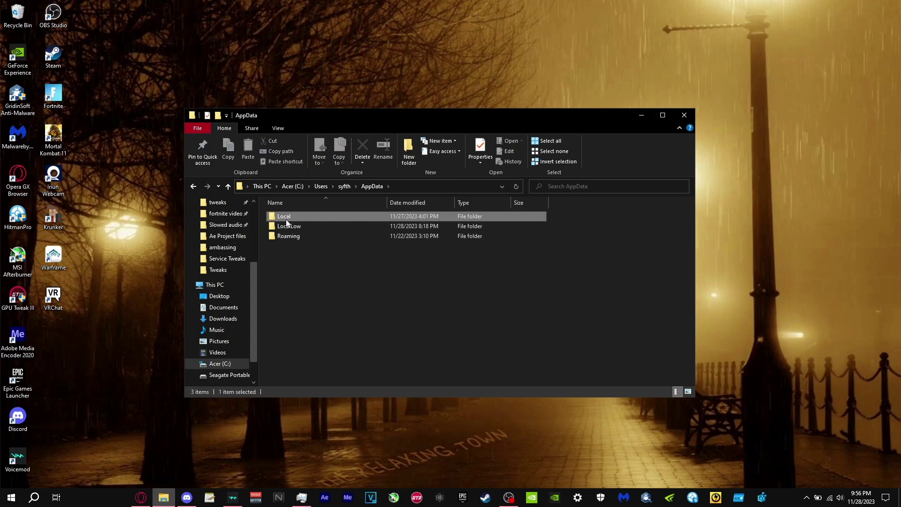
# - Open GameUserSettings from Local\FortniteGame\Saved\Config\WindowsClient in a maximized Notepad window
pyautogui.doubleClick(286, 217)
pyautogui.scroll(-3, 305, 265)
pyautogui.doubleClick(294, 263)
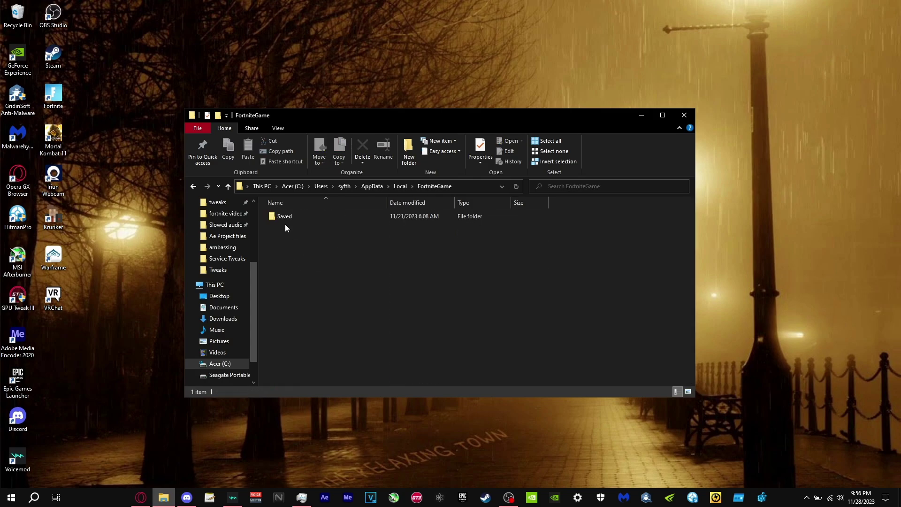
pyautogui.doubleClick(283, 218)
pyautogui.doubleClick(288, 227)
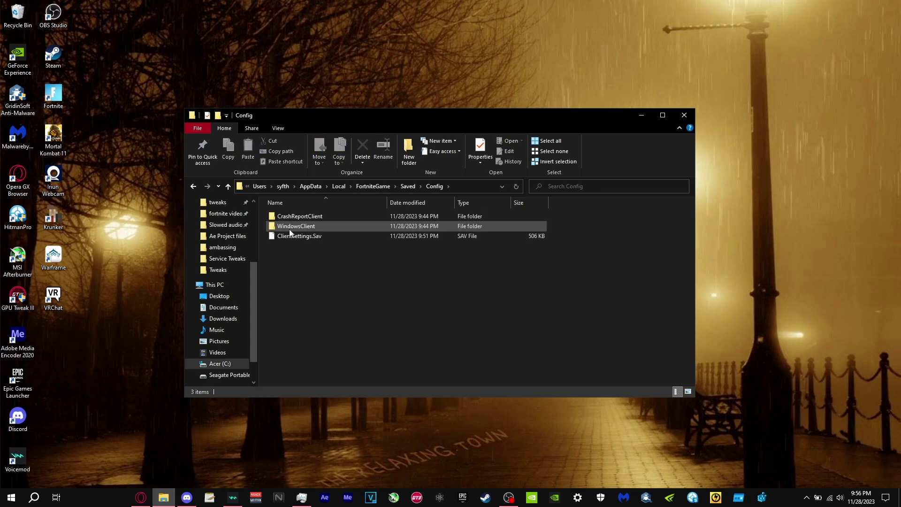
pyautogui.doubleClick(288, 228)
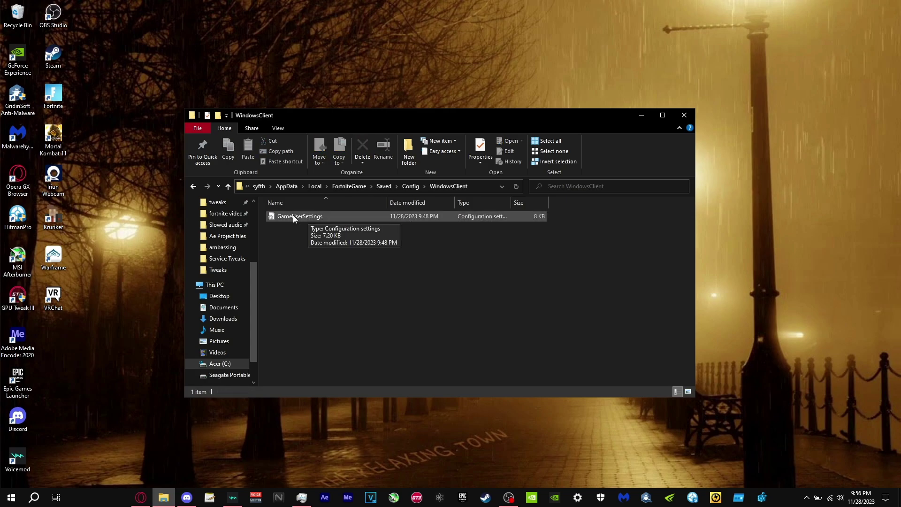
pyautogui.doubleClick(319, 218)
pyautogui.press('super+Up')
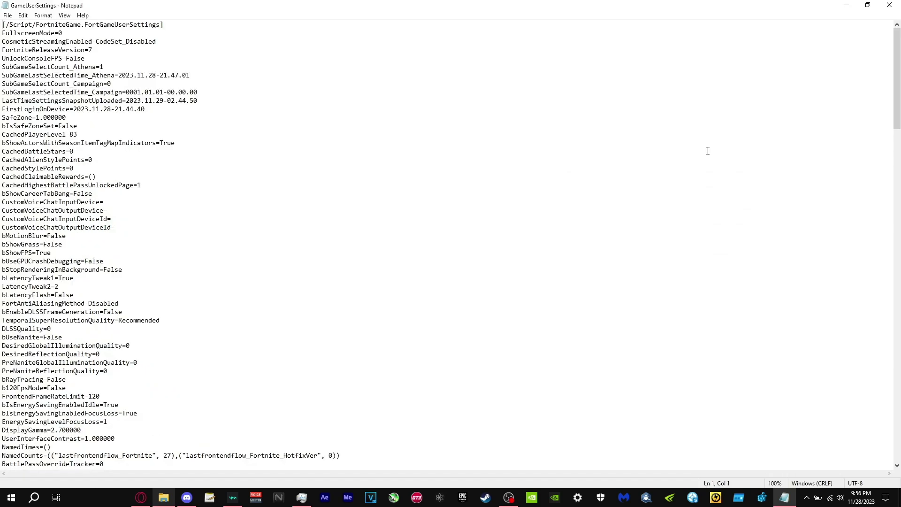
# - Examine the bShowGrass, bShowFPS, global illumination and reflection quality entries in the settings file
pyautogui.moveTo(66, 244); pyautogui.dragTo(1, 245)
pyautogui.click(76, 253)
pyautogui.scroll(-3, 70, 255)
pyautogui.moveTo(51, 177); pyautogui.dragTo(1, 174)
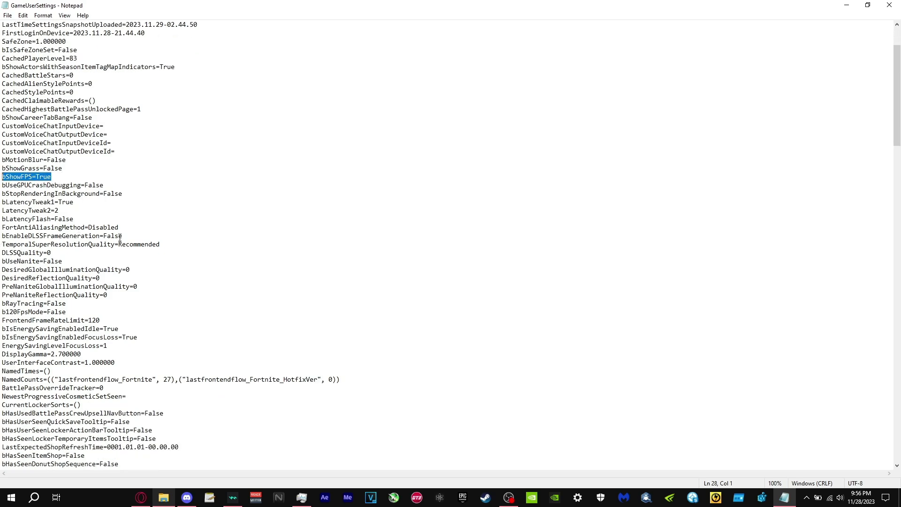
pyautogui.scroll(-2, 128, 271)
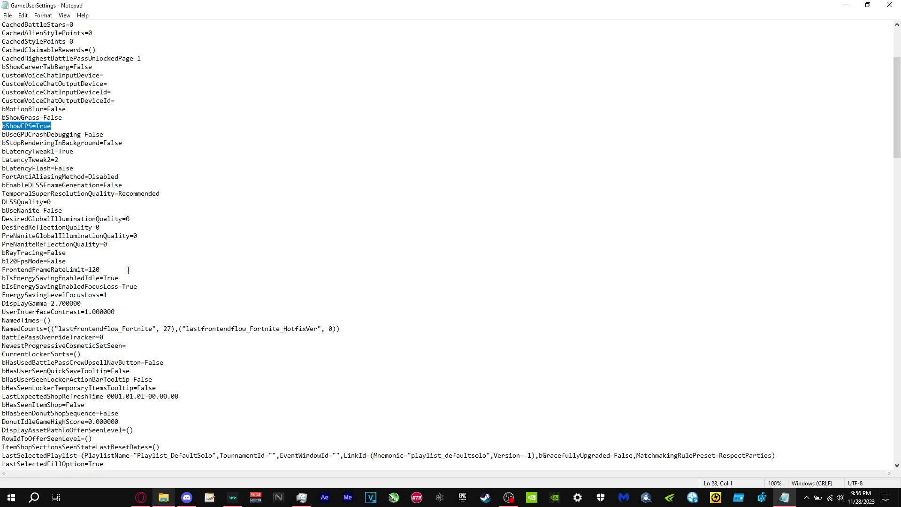
pyautogui.moveTo(1, 220); pyautogui.dragTo(134, 220)
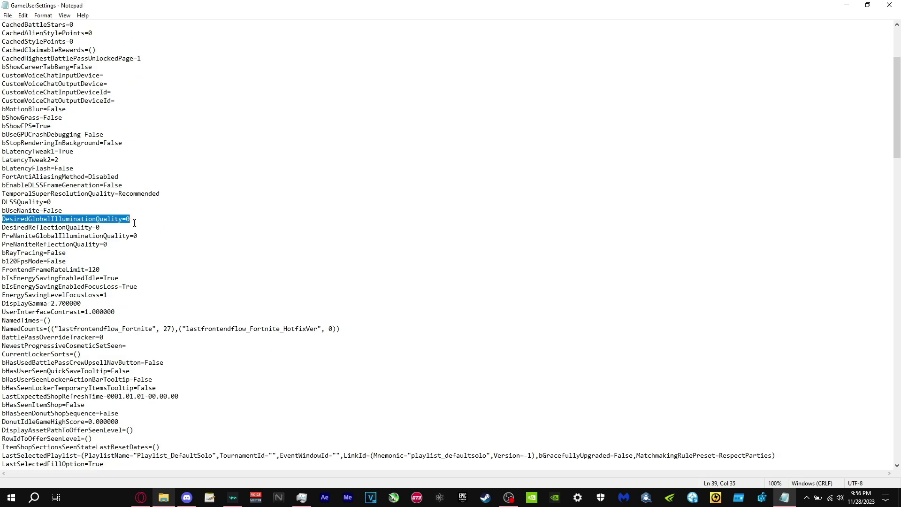
pyautogui.click(133, 221)
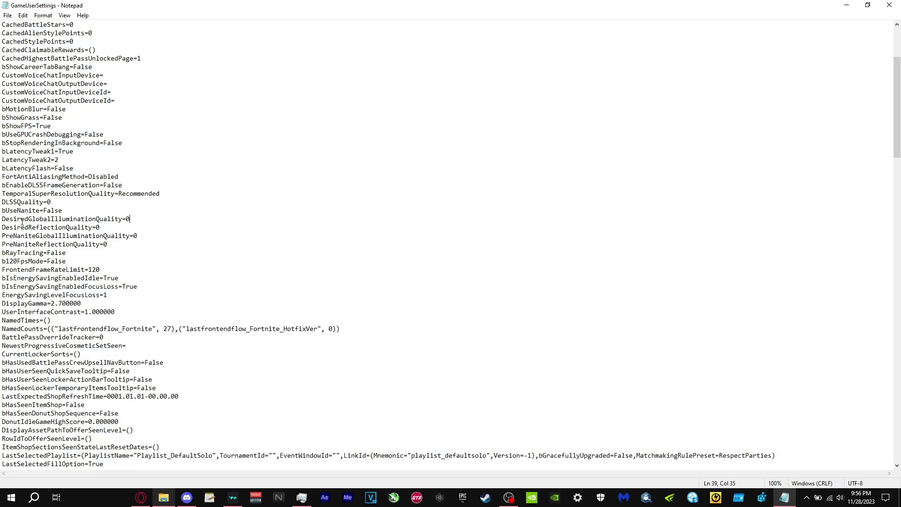
pyautogui.click(102, 229)
pyautogui.click(100, 245)
# - Examine the resolution size and desired screen width and height entries where a stretched resolution could be set
pyautogui.scroll(-13, 202, 271)
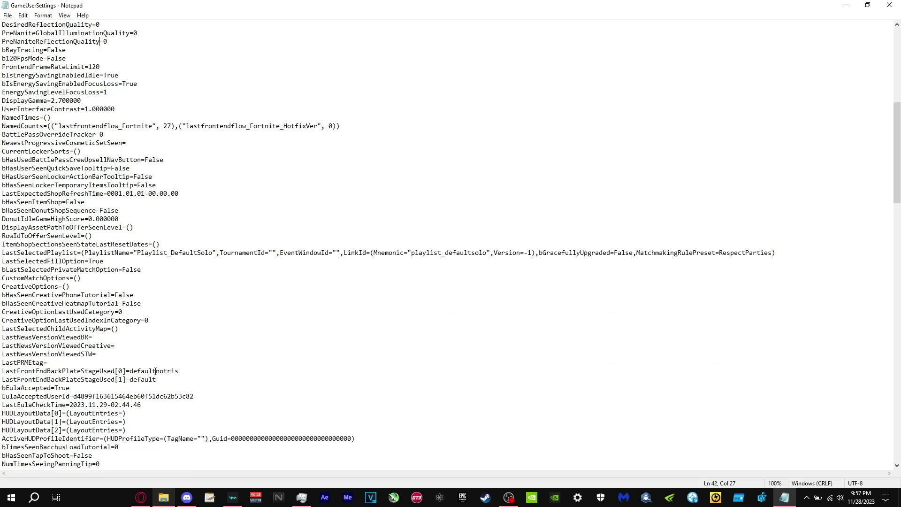
pyautogui.scroll(-20, 153, 370)
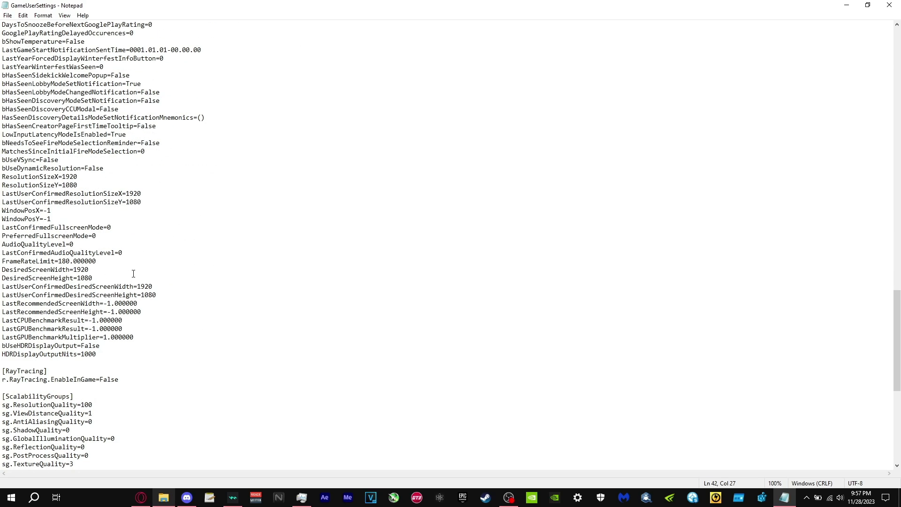
pyautogui.moveTo(64, 176); pyautogui.dragTo(142, 203)
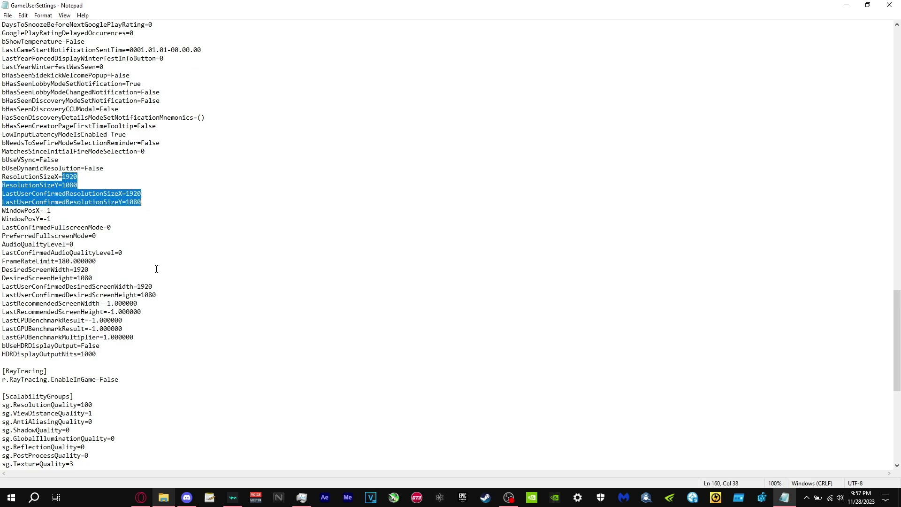
pyautogui.click(149, 281)
pyautogui.doubleClick(149, 286)
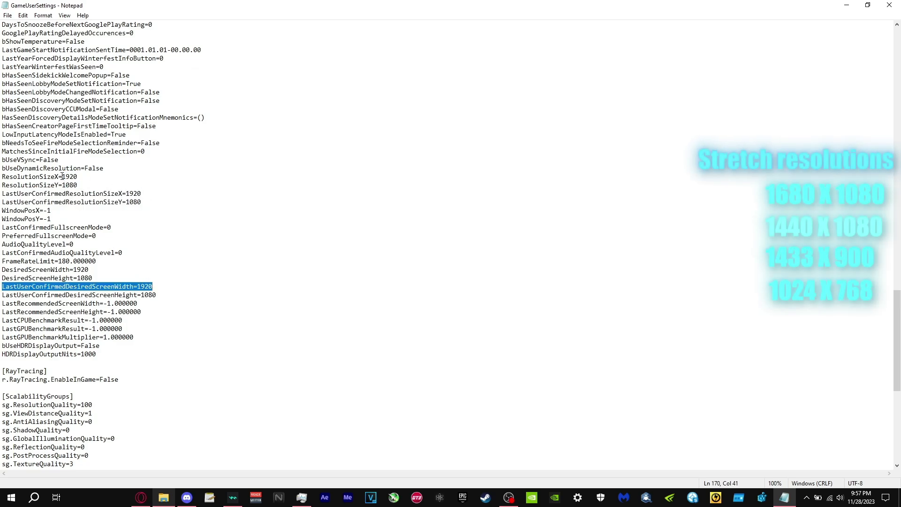
pyautogui.moveTo(64, 177); pyautogui.dragTo(52, 211)
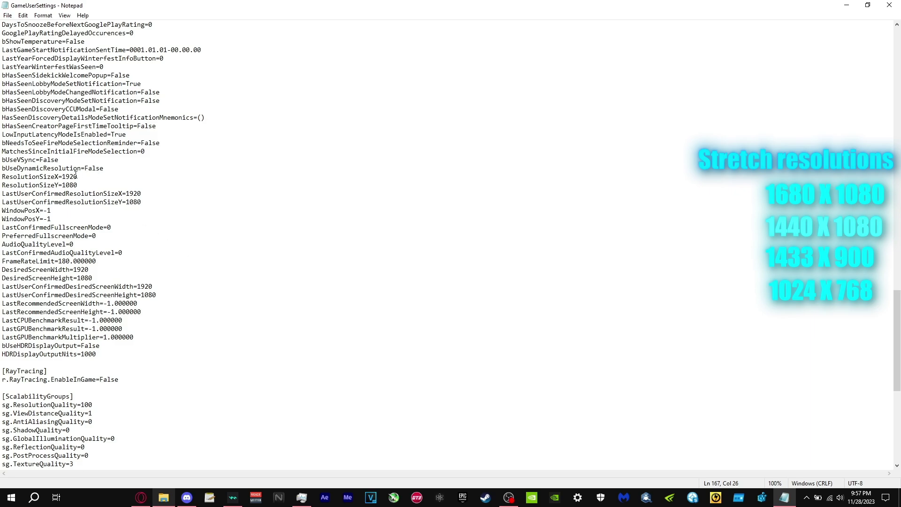
pyautogui.click(63, 176)
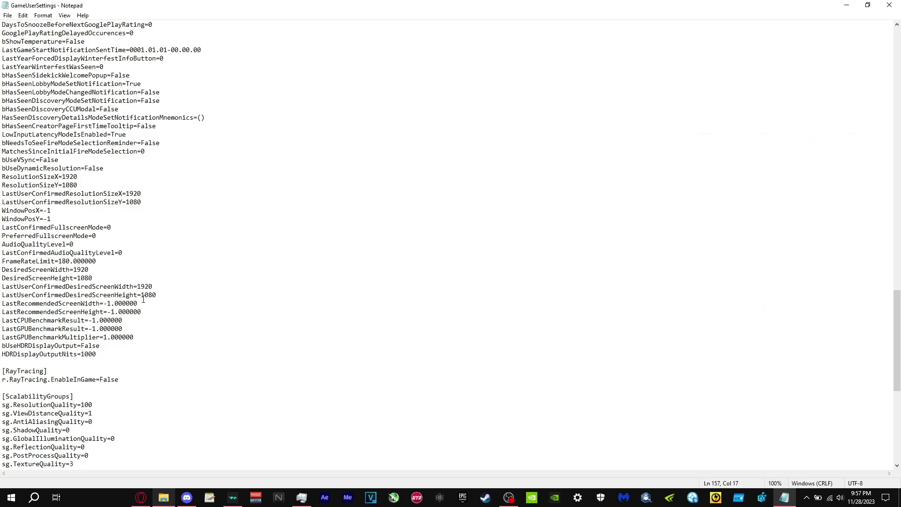
# - Set sg.FoliageQuality to 0 in the ScalabilityGroups section and check the texture and view distance quality entries
pyautogui.scroll(-4, 152, 335)
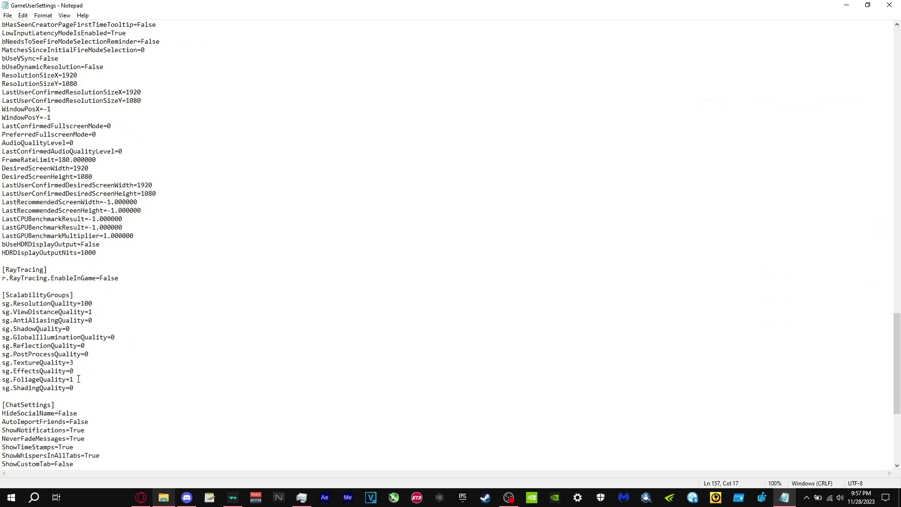
pyautogui.doubleClick(71, 379)
pyautogui.write('0')
pyautogui.moveTo(74, 363); pyautogui.dragTo(66, 363)
pyautogui.moveTo(93, 312); pyautogui.dragTo(89, 312)
pyautogui.click(91, 312)
# - Set bDisableMouseAcceleration to True in the game settings file
pyautogui.scroll(6, 180, 349)
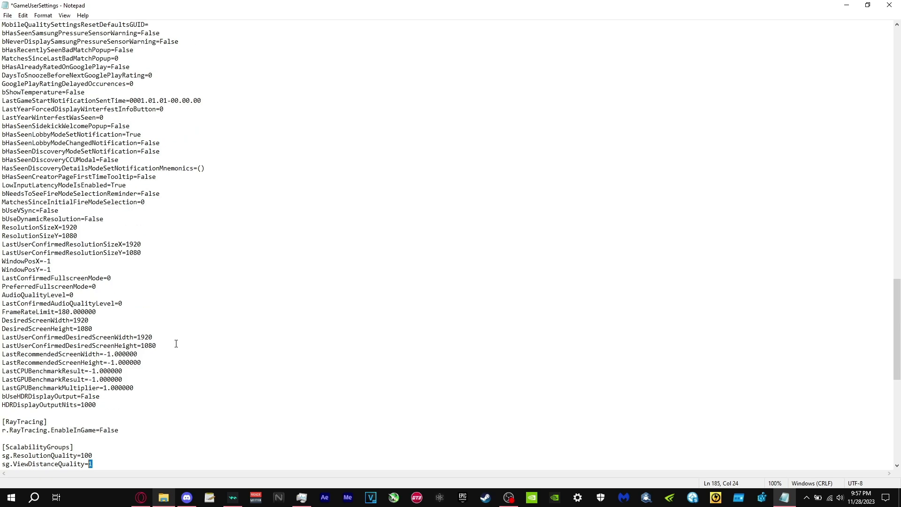
pyautogui.scroll(2, 176, 344)
pyautogui.scroll(7, 176, 344)
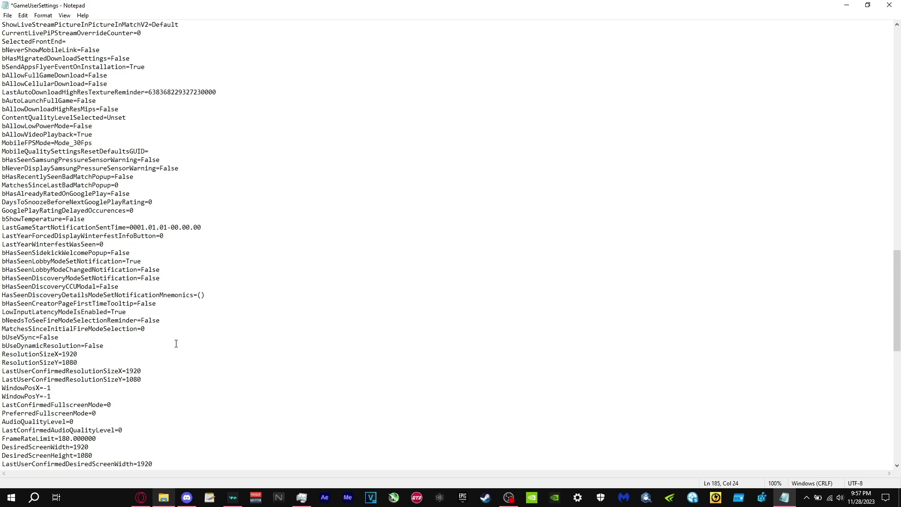
pyautogui.scroll(10, 176, 344)
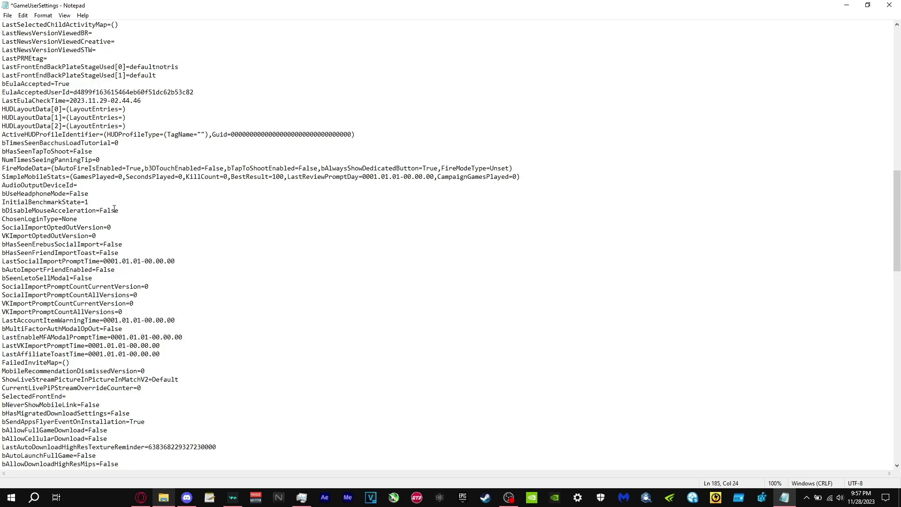
pyautogui.moveTo(117, 210)
pyautogui.mouseDown()
pyautogui.moveTo(2, 210)
pyautogui.moveTo(120, 210)
pyautogui.moveTo(99, 214)
pyautogui.mouseUp()
pyautogui.click(119, 214)
pyautogui.write('True')
# - Set bIsEnergySavingEnabledIdle and bIsEnergySavingEnabledFocusLoss to False
pyautogui.scroll(10, 140, 194)
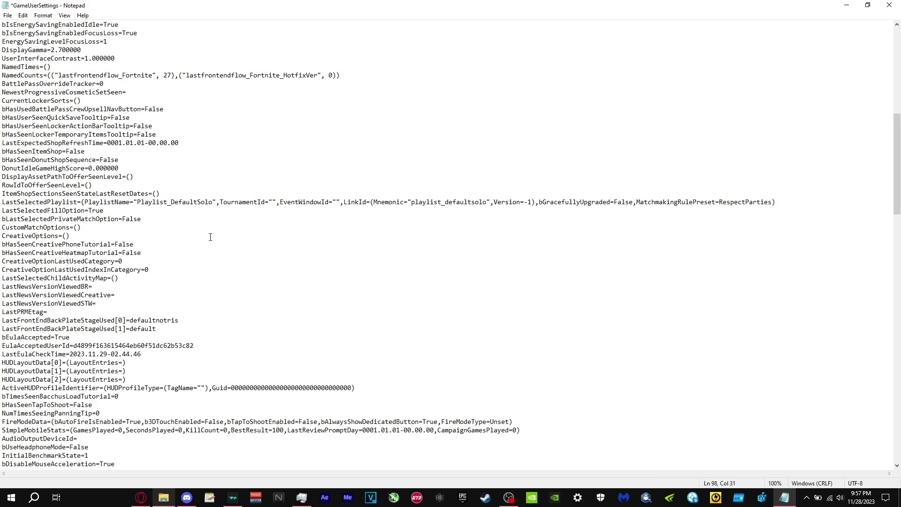
pyautogui.scroll(5, 209, 237)
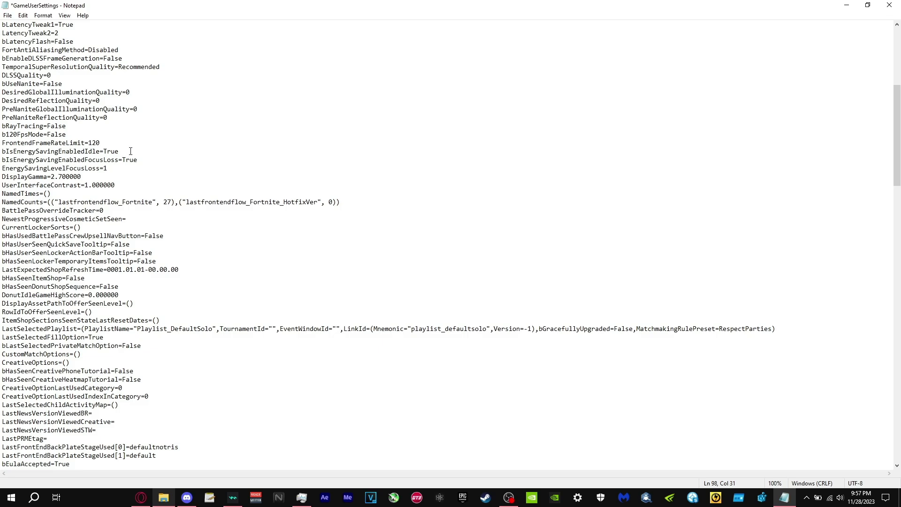
pyautogui.moveTo(131, 151); pyautogui.dragTo(100, 151)
pyautogui.moveTo(14, 155); pyautogui.dragTo(99, 151)
pyautogui.write('False')
pyautogui.moveTo(137, 160); pyautogui.dragTo(121, 160)
pyautogui.write('False')
# - Save the edited GameUserSettings file and close it
pyautogui.scroll(2, 148, 151)
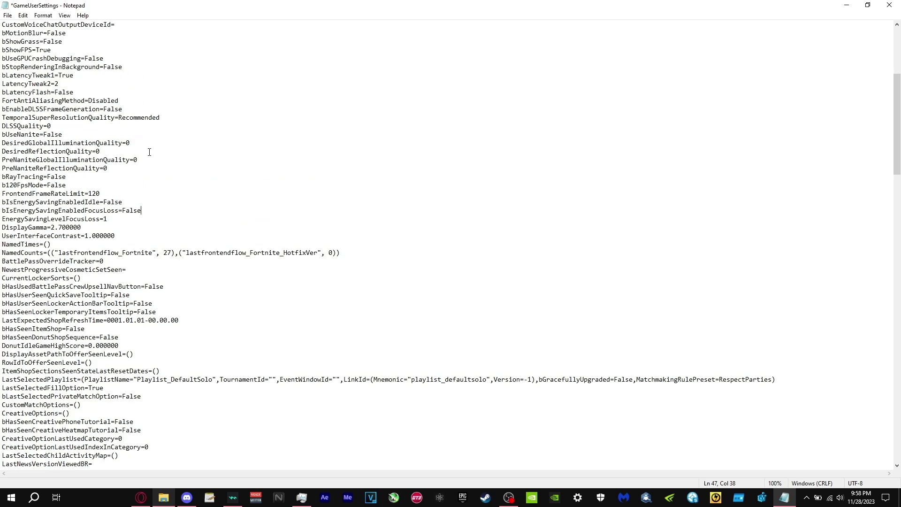
pyautogui.scroll(2, 150, 157)
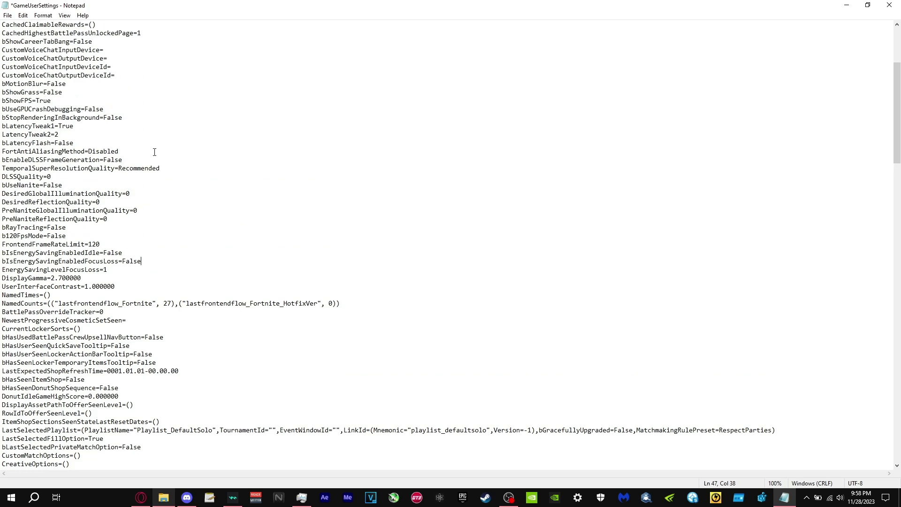
pyautogui.scroll(1, 155, 152)
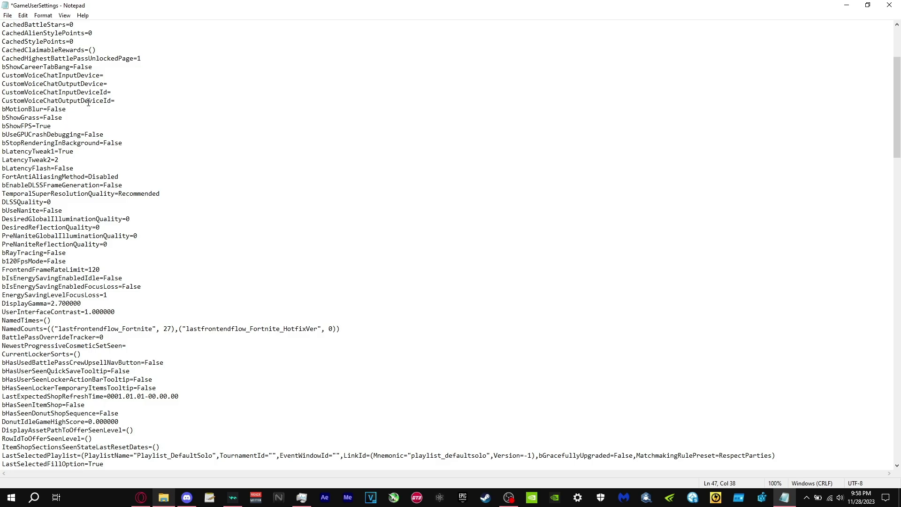
pyautogui.click(7, 15)
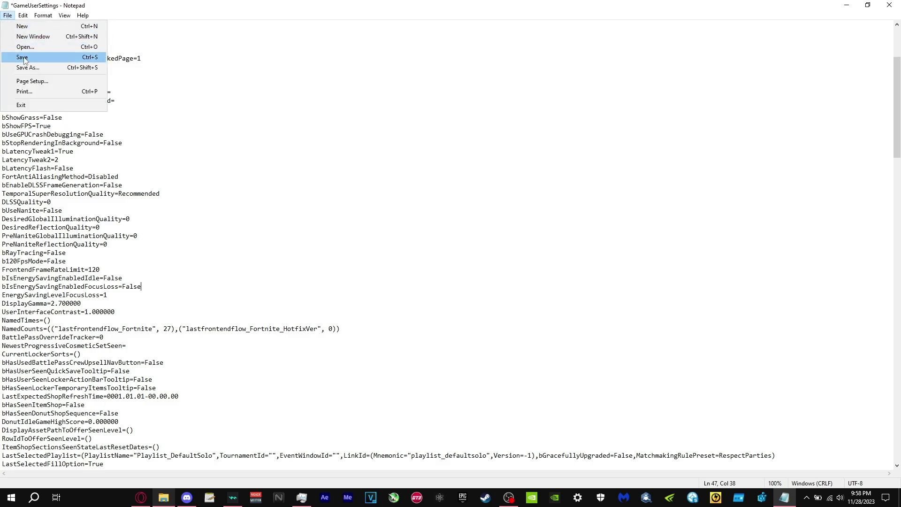
pyautogui.click(22, 57)
pyautogui.click(7, 15)
pyautogui.click(27, 57)
pyautogui.click(889, 6)
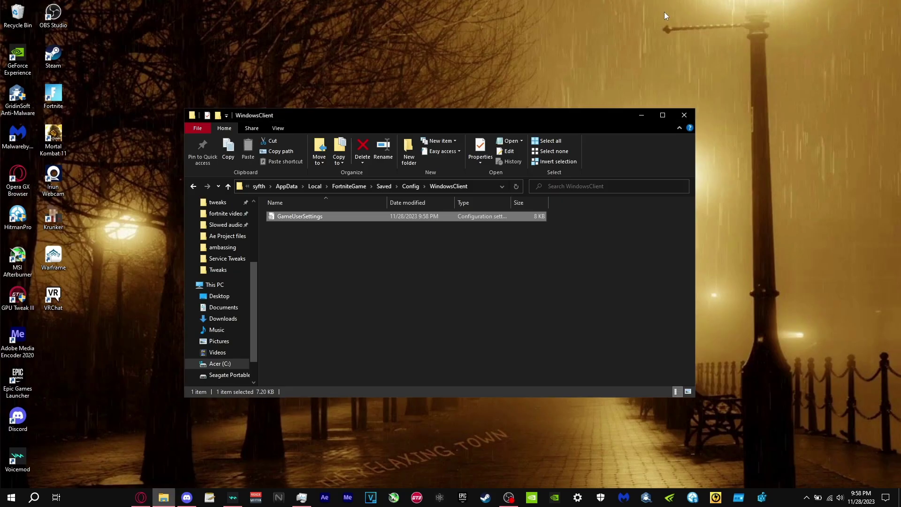
# - Check the attributes in the GameUserSettings file's properties, cancel without changes and close the folder window
pyautogui.rightClick(311, 219)
pyautogui.click(343, 467)
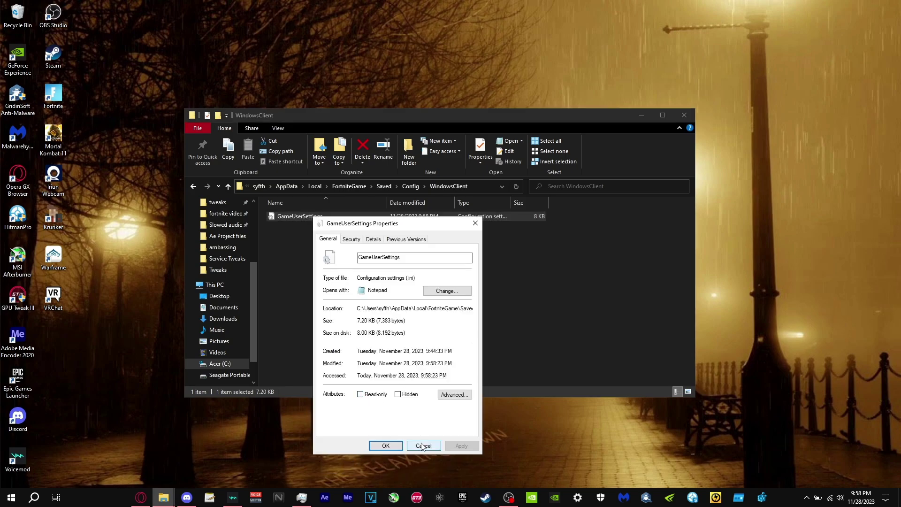
pyautogui.click(425, 446)
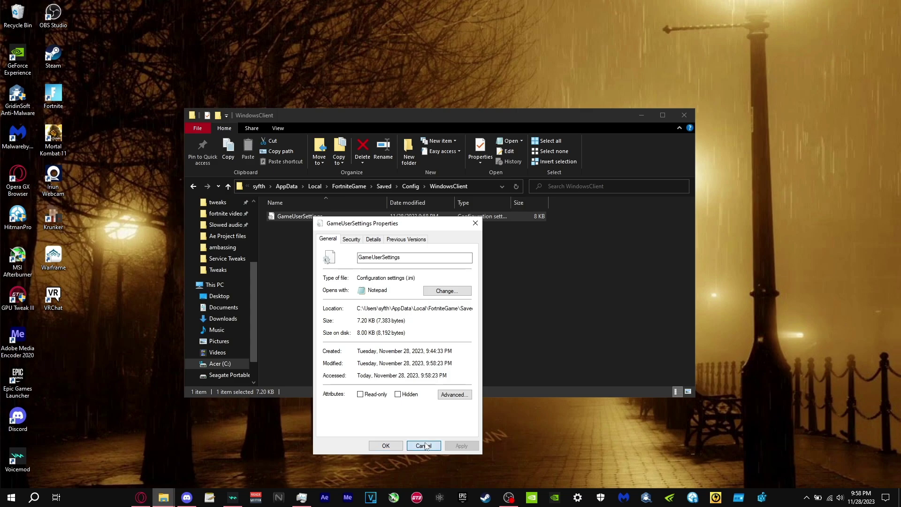
pyautogui.click(684, 115)
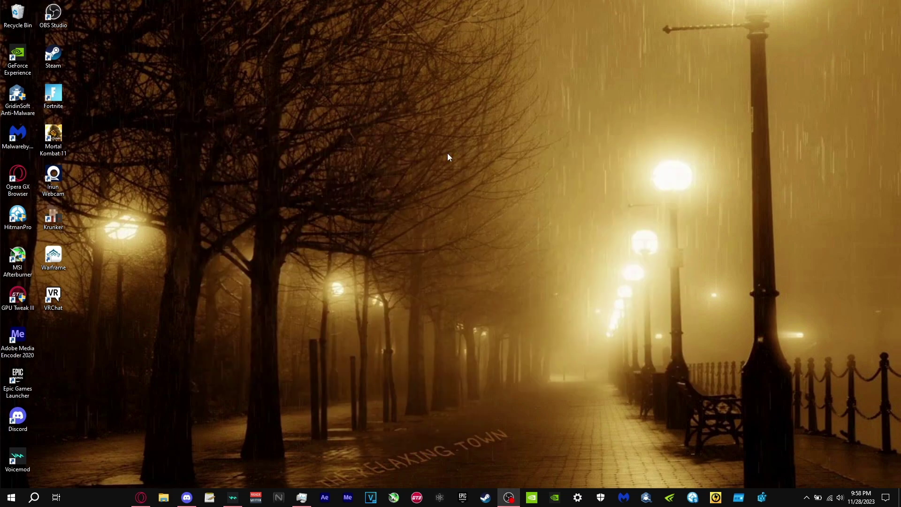